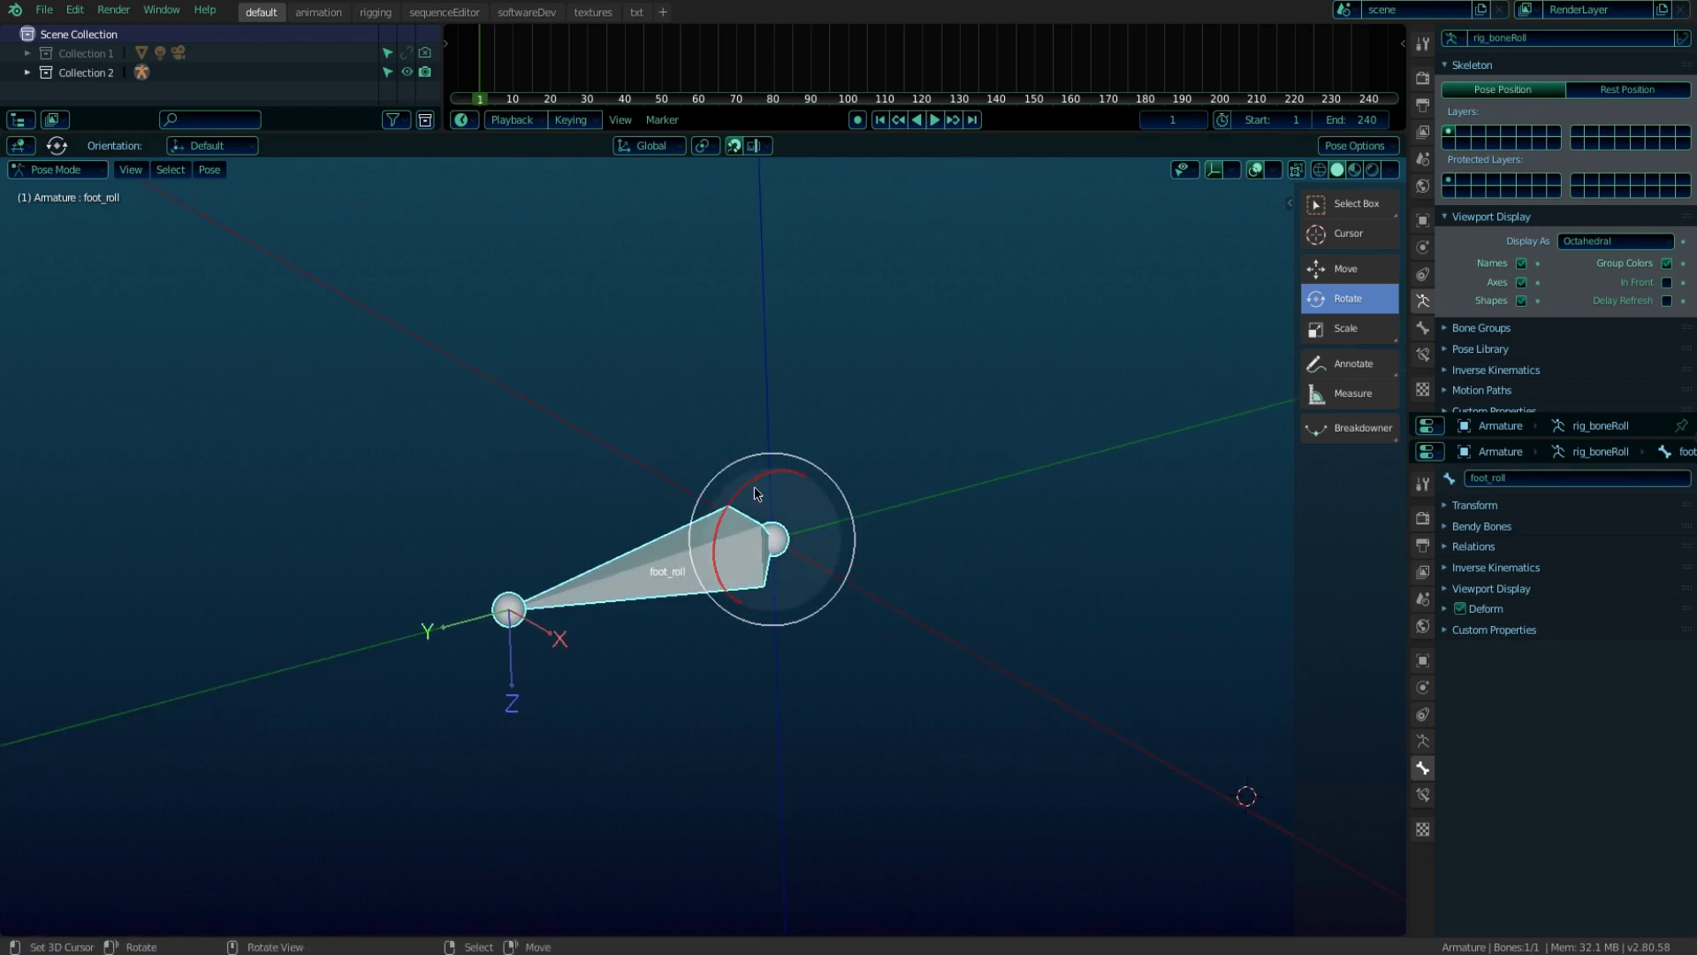
Test-roll the foot_roll bone around X and orbit the view to inspect it
{"action": "left_click_drag", "start_coordinate": [750, 490], "coordinate": [725, 517]}
{"action": "middle_click_drag", "start_coordinate": [725, 517], "coordinate": [731, 341]}
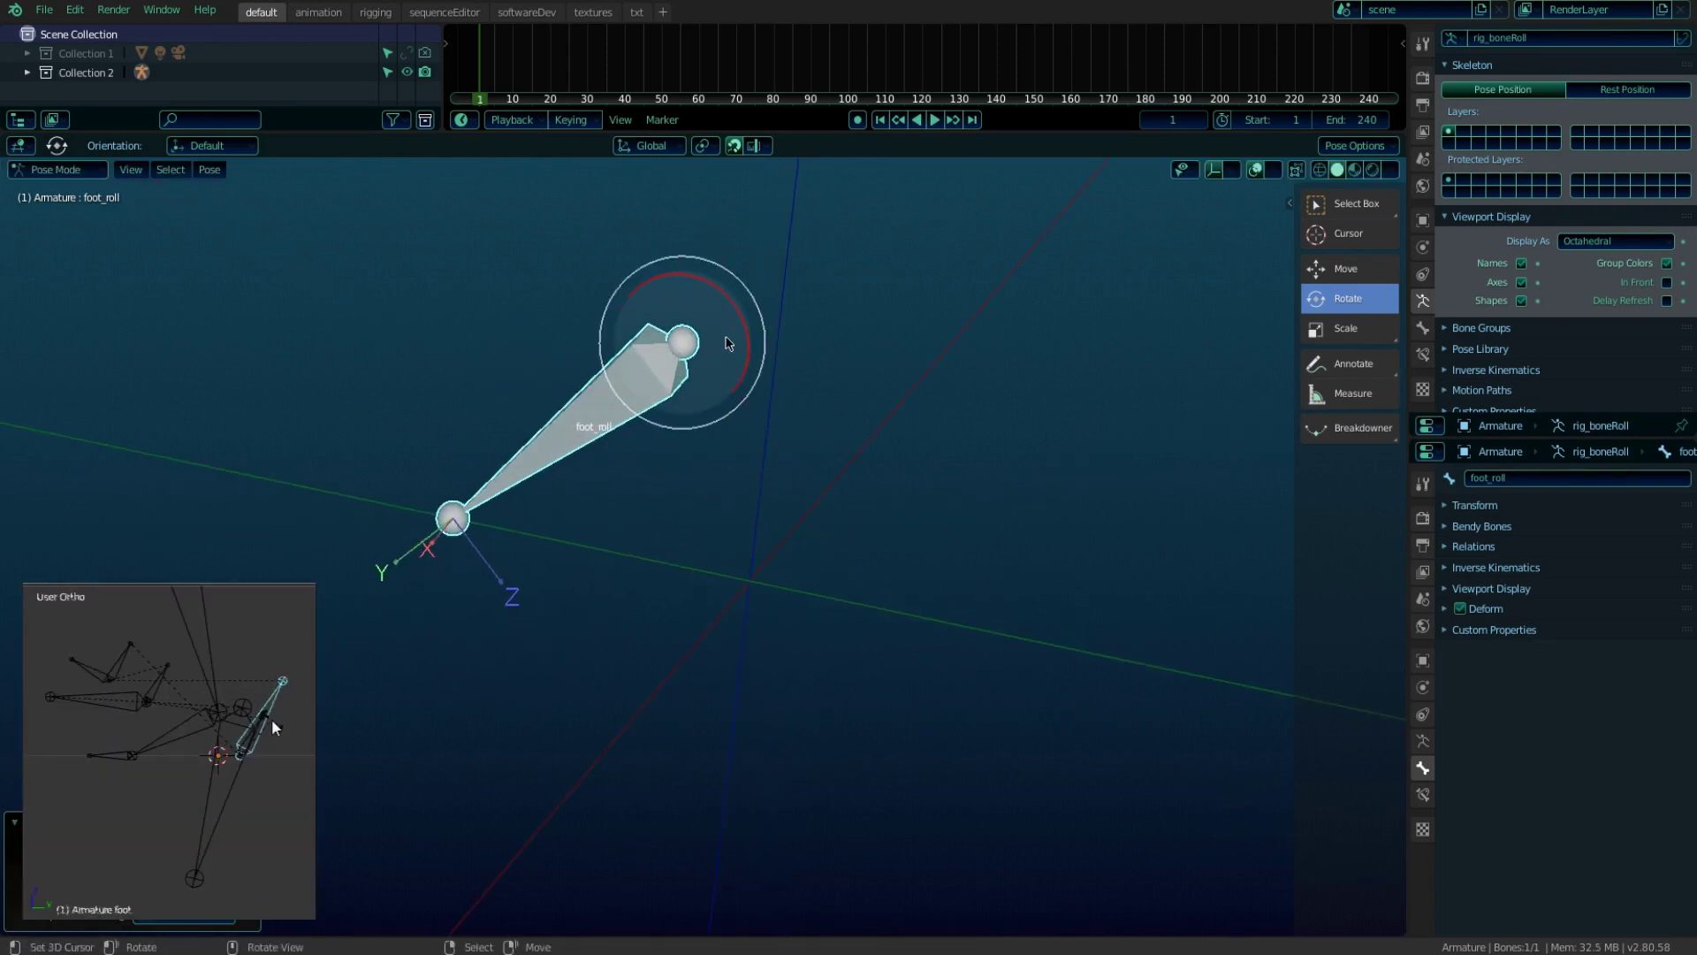
{"action": "left_click_drag", "start_coordinate": [741, 320], "coordinate": [800, 375]}
{"action": "middle_click_drag", "start_coordinate": [853, 264], "coordinate": [949, 612]}
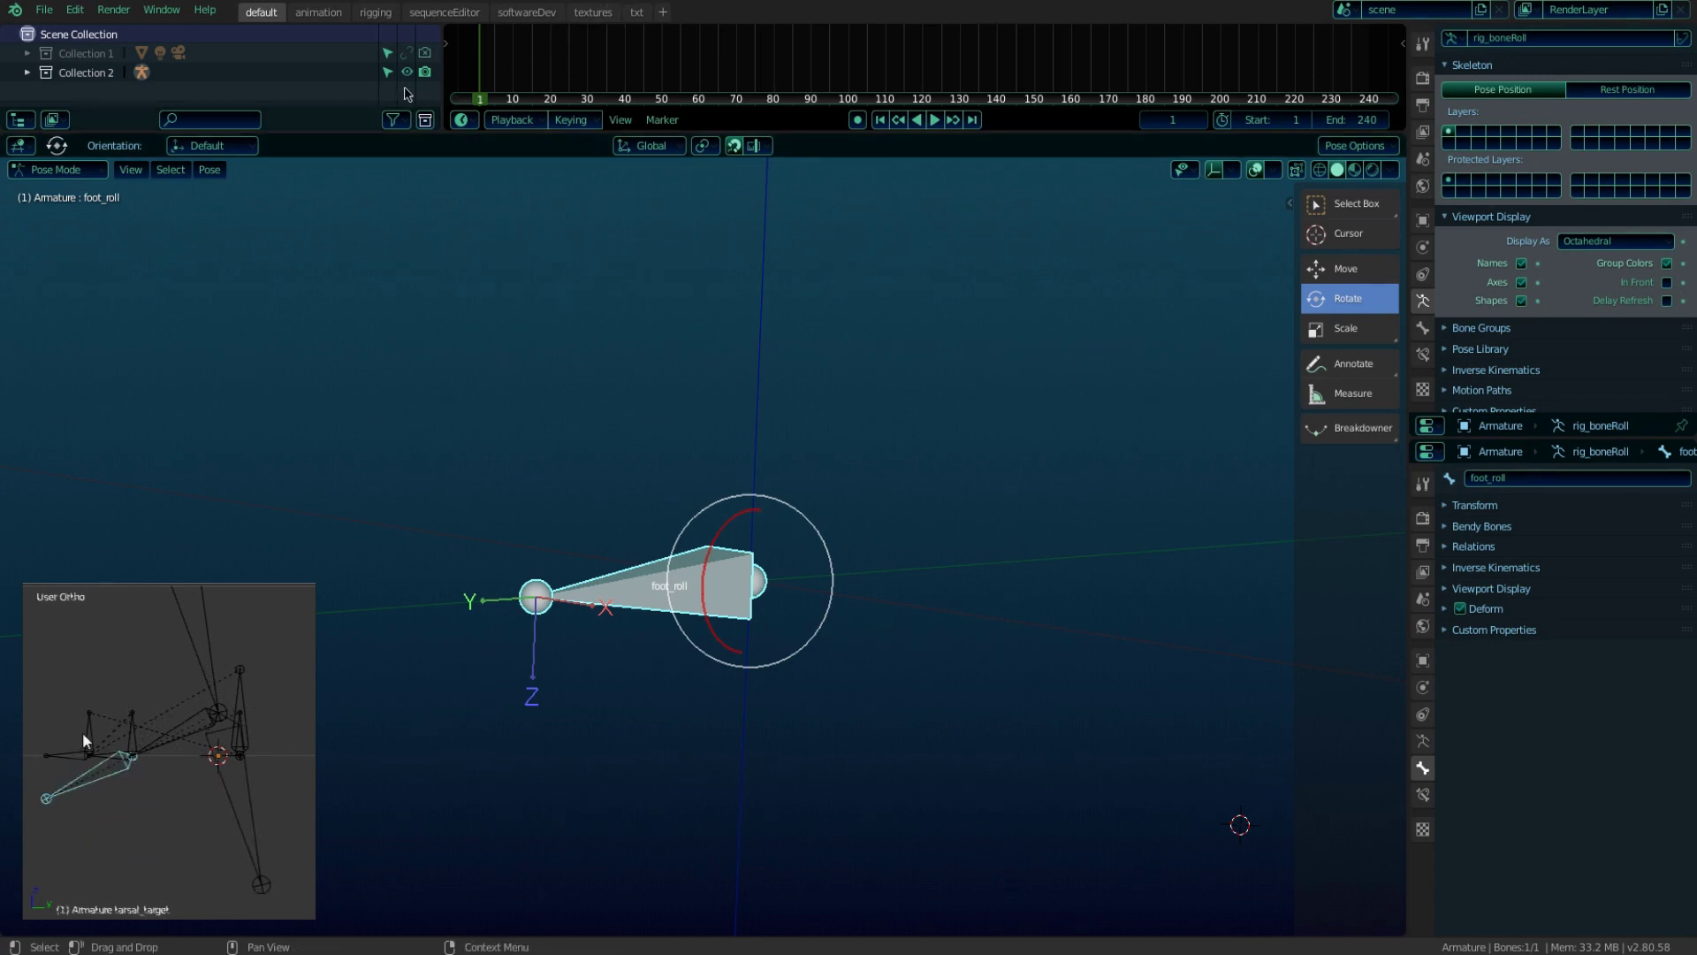
Start a new General file and dismiss the splash screen
{"action": "left_click", "coordinate": [45, 9]}
{"action": "mouse_move", "coordinate": [133, 33]}
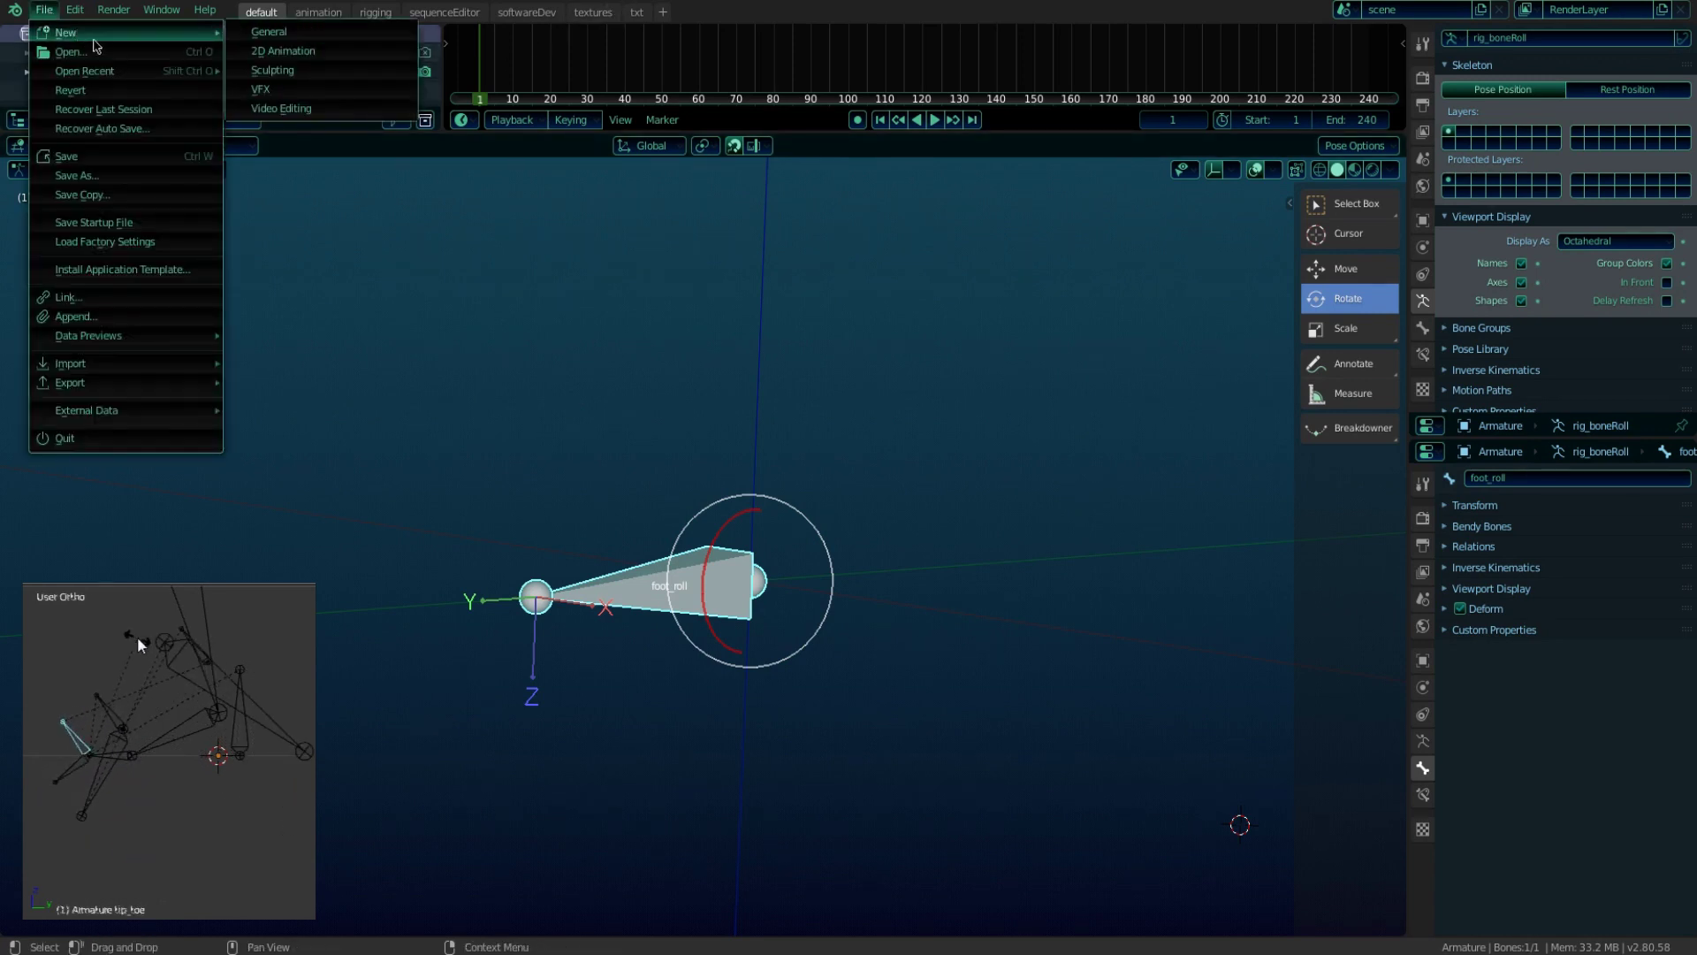
{"action": "left_click", "coordinate": [263, 36]}
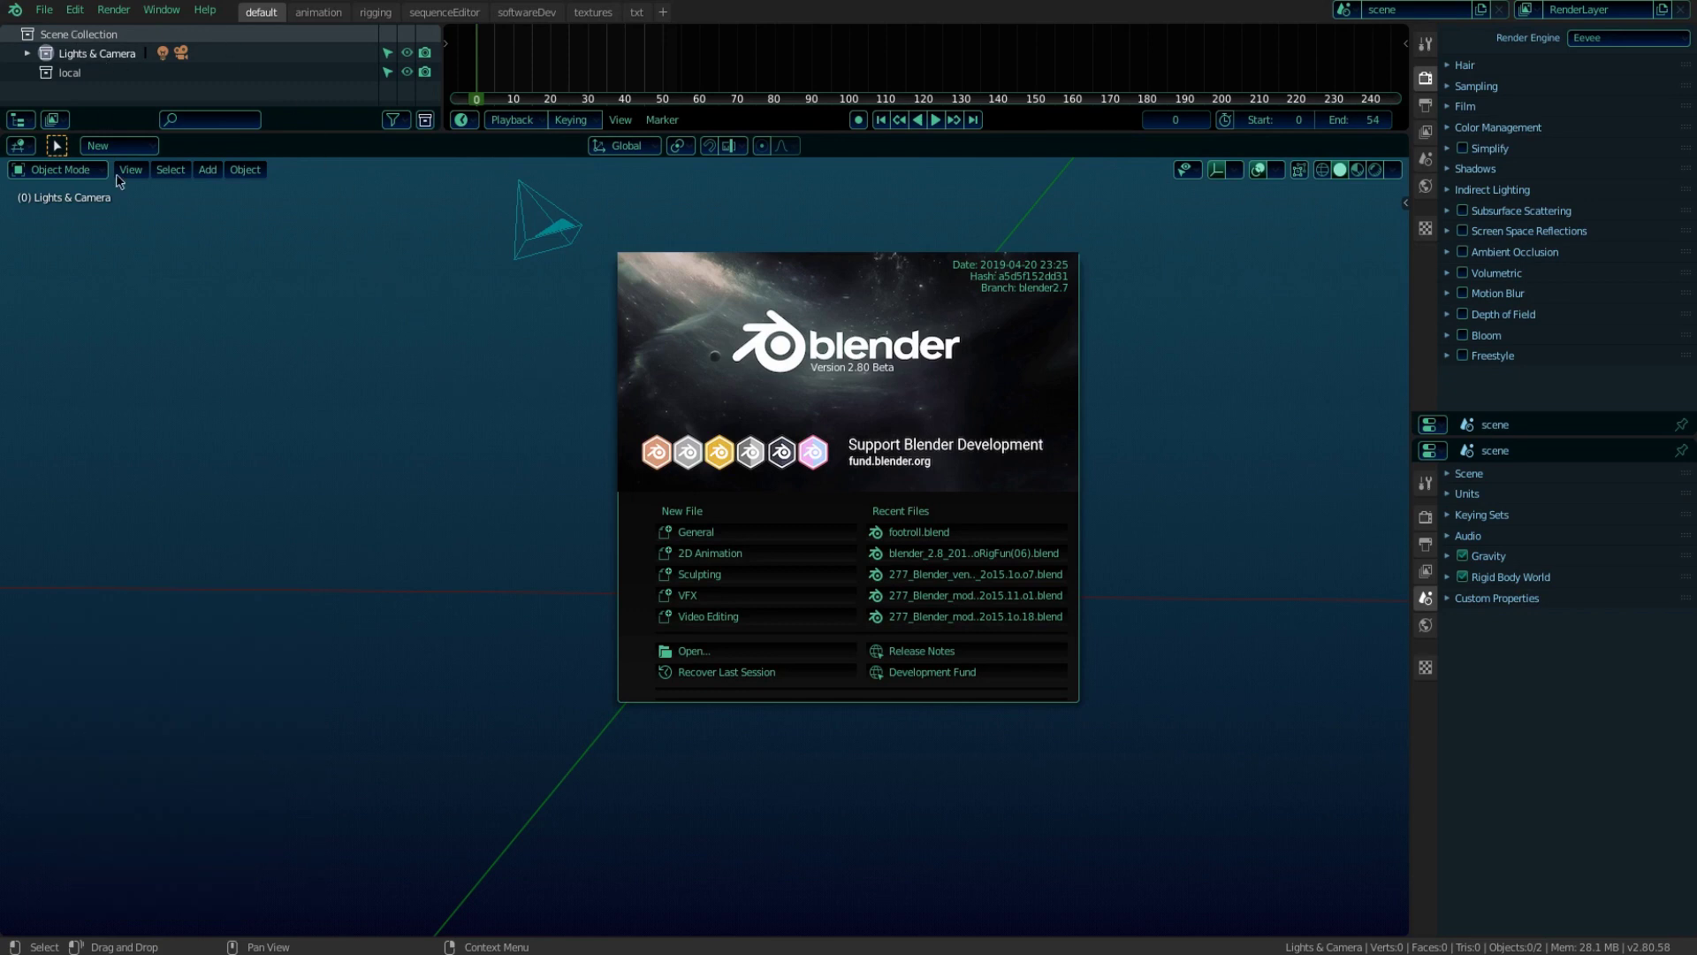
{"action": "left_click", "coordinate": [159, 219]}
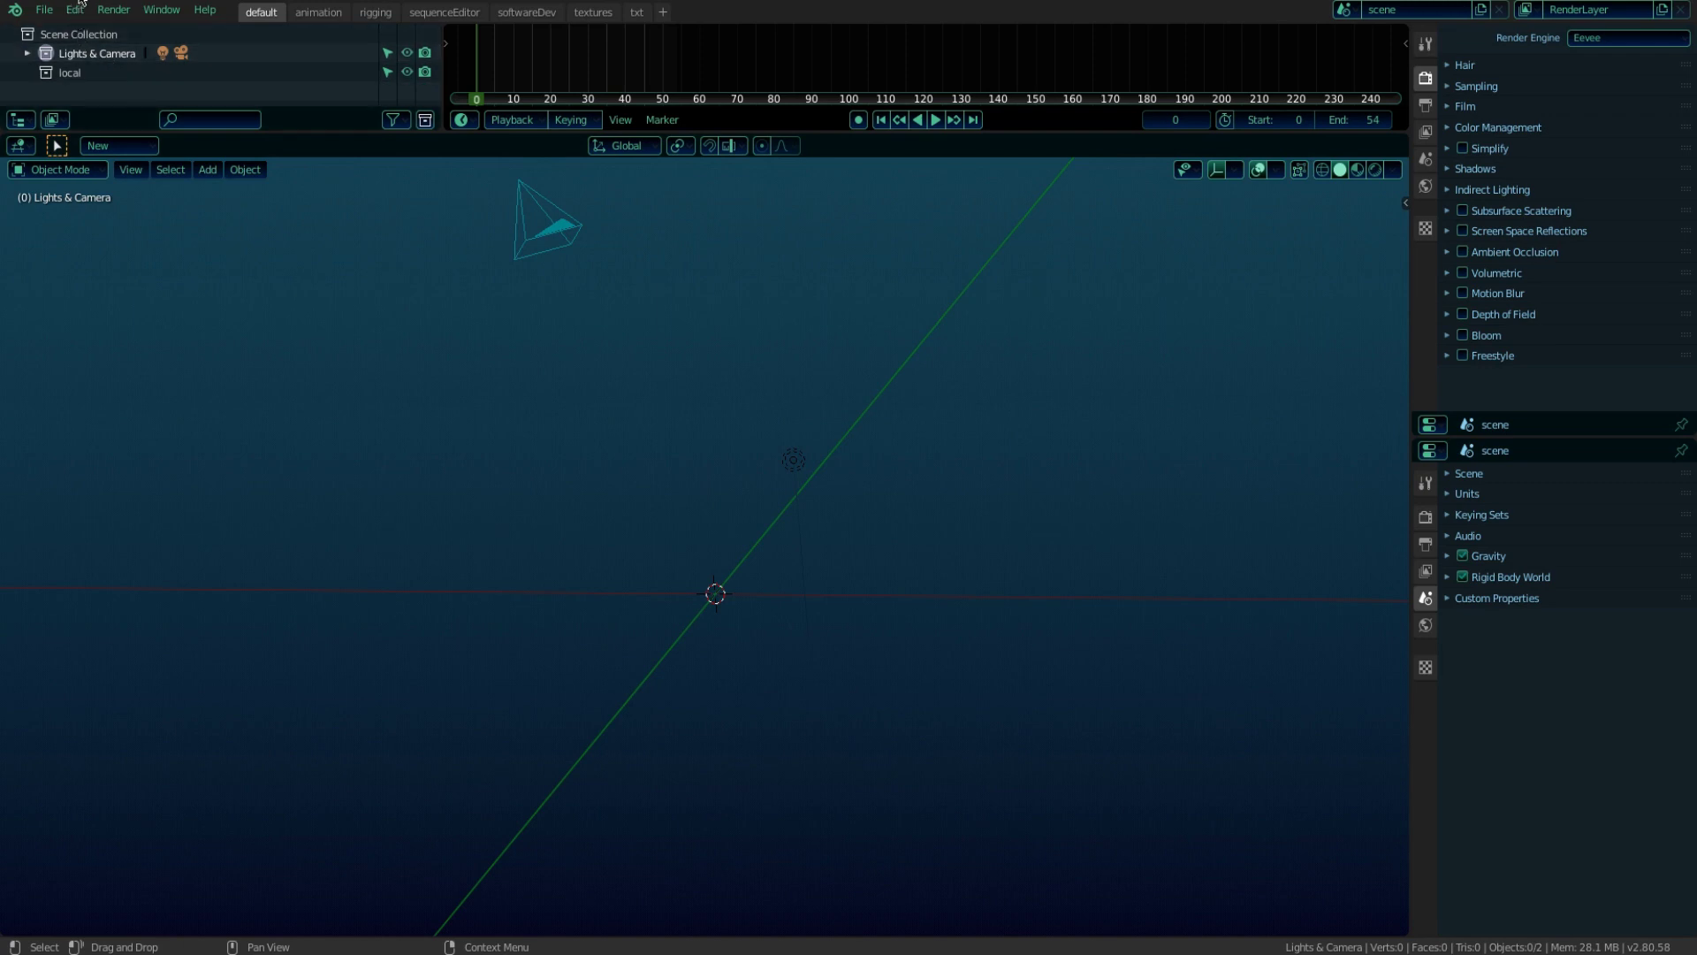
Add a single-bone armature at the origin and zoom in on it
{"action": "left_click", "coordinate": [215, 170]}
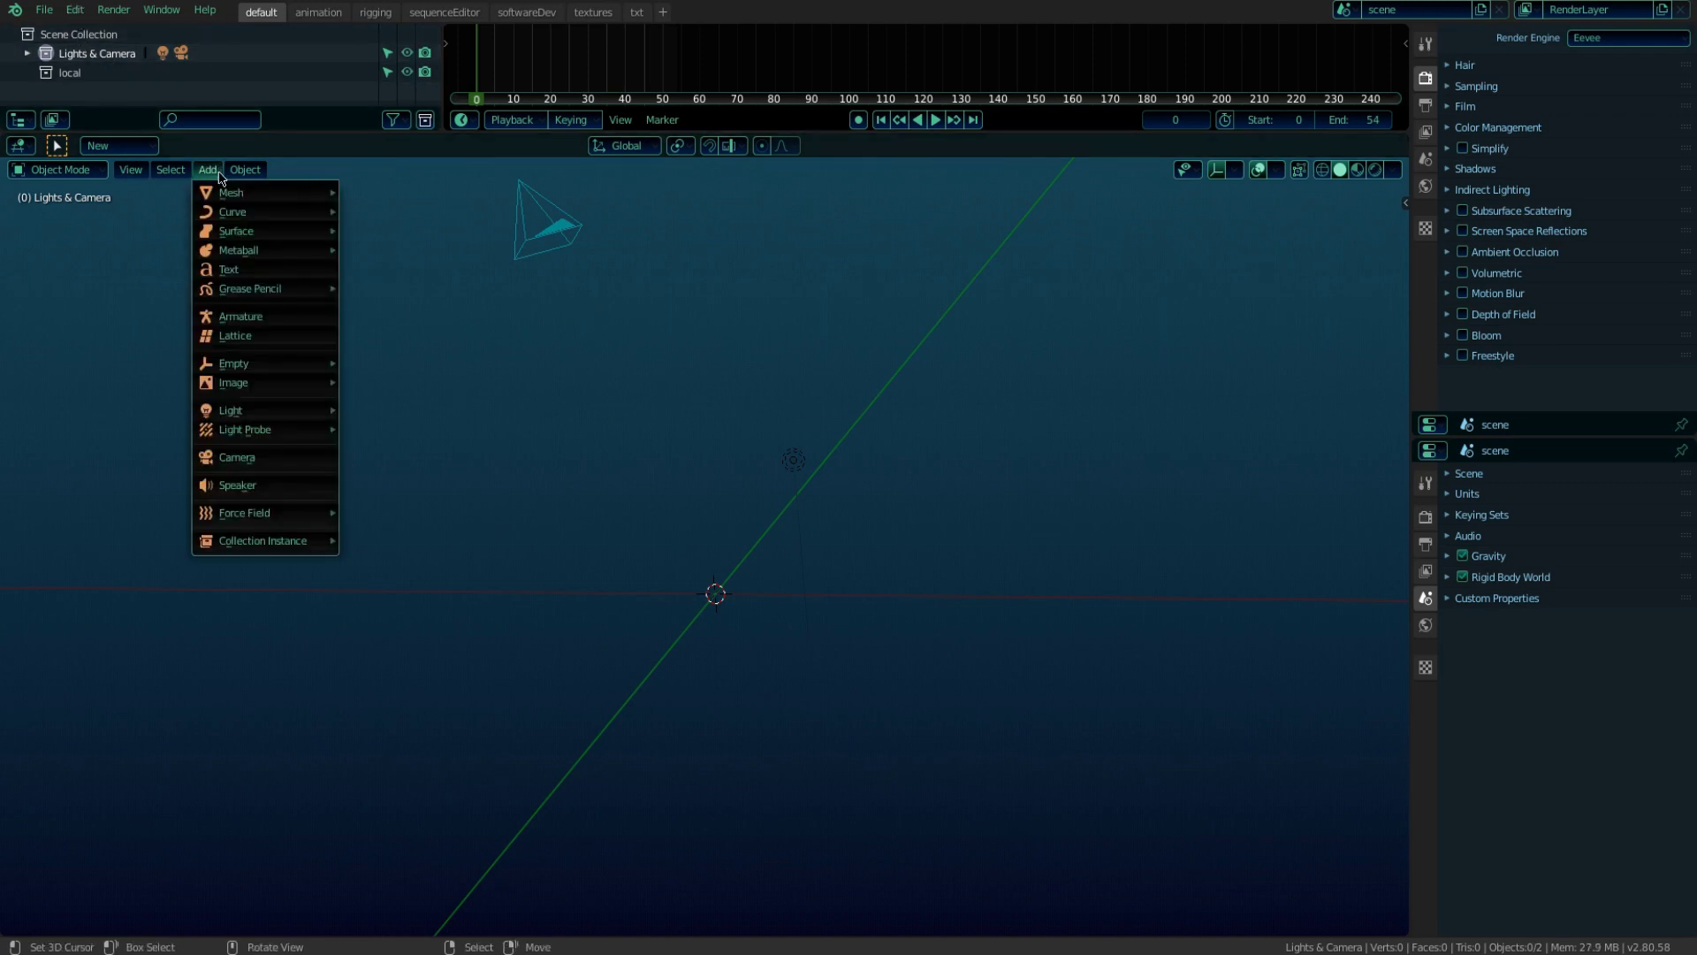
{"action": "left_click", "coordinate": [281, 318]}
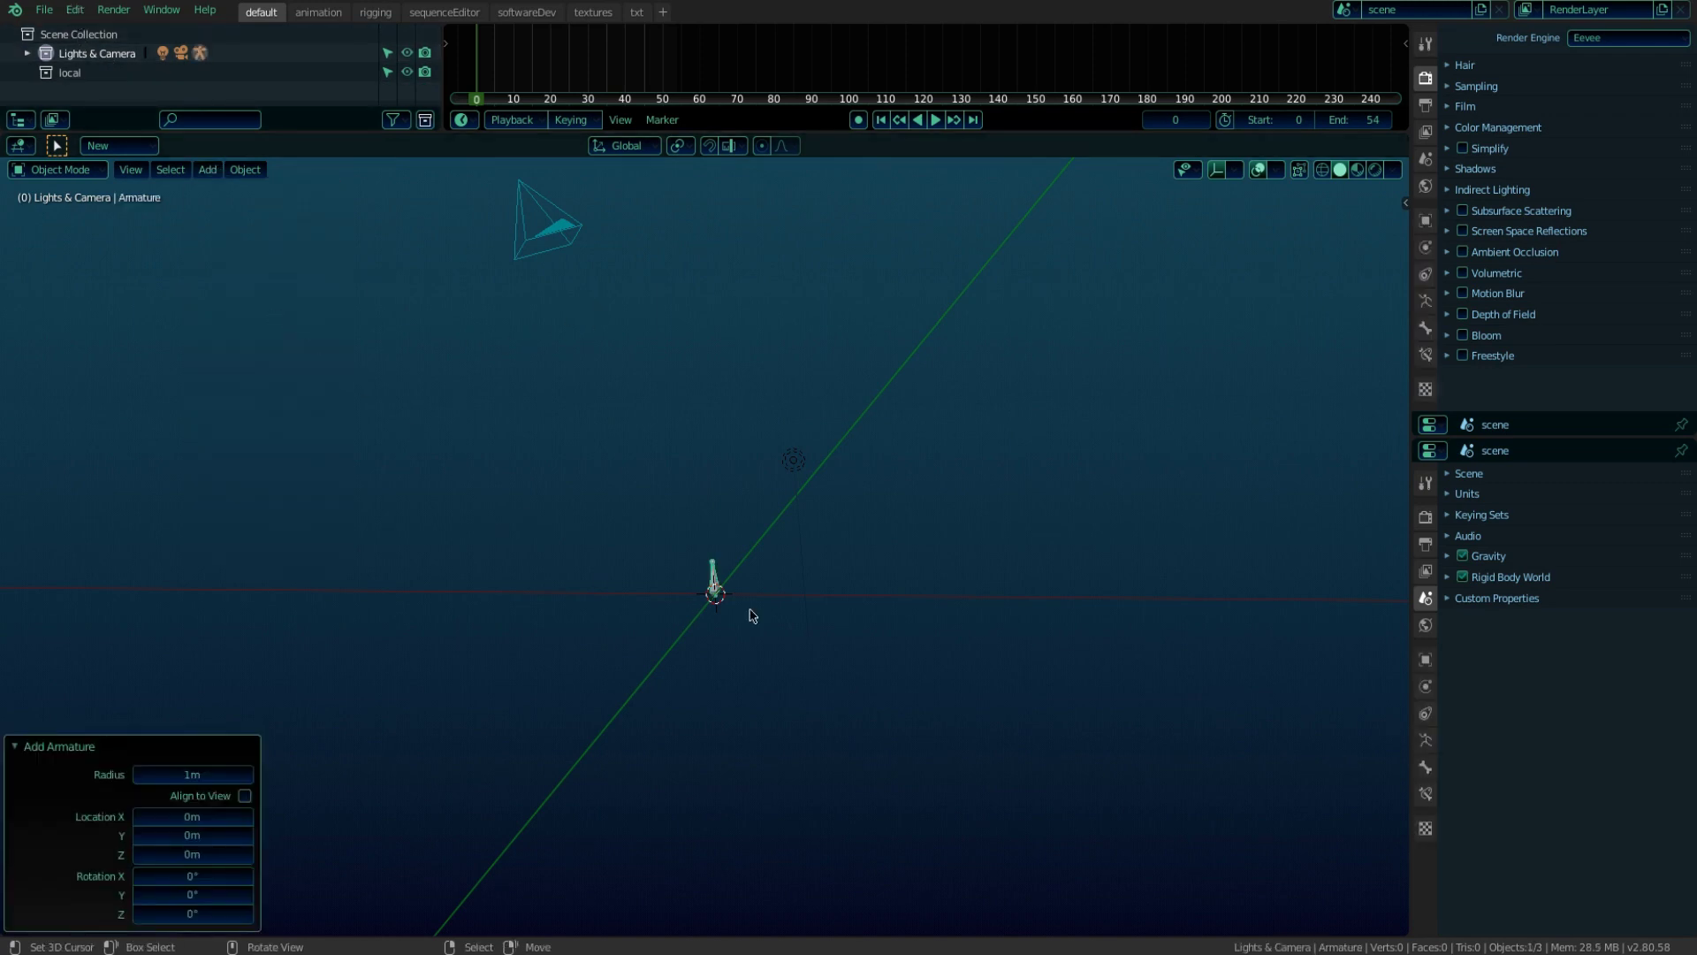
{"action": "middle_click_drag", "start_coordinate": [889, 664], "coordinate": [760, 622]}
{"action": "scroll", "coordinate": [723, 569], "scroll_direction": "up", "scroll_amount": 6}
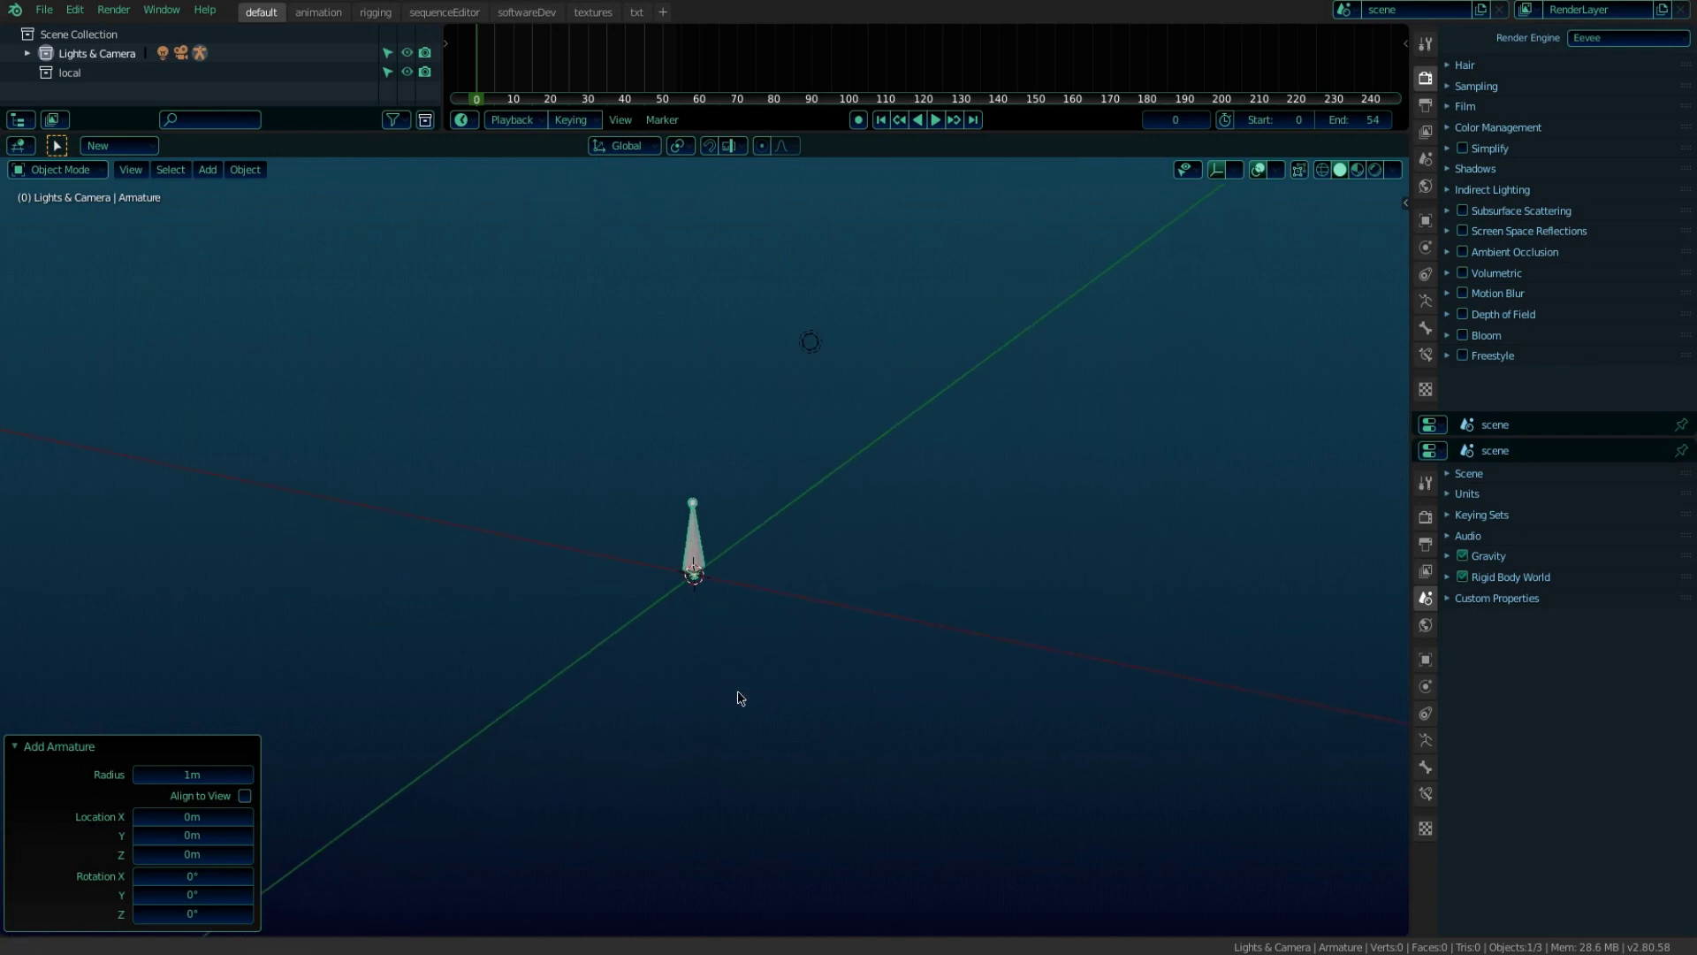
Turn on bone Axes in the armature's Viewport Display settings
{"action": "left_click", "coordinate": [1425, 301]}
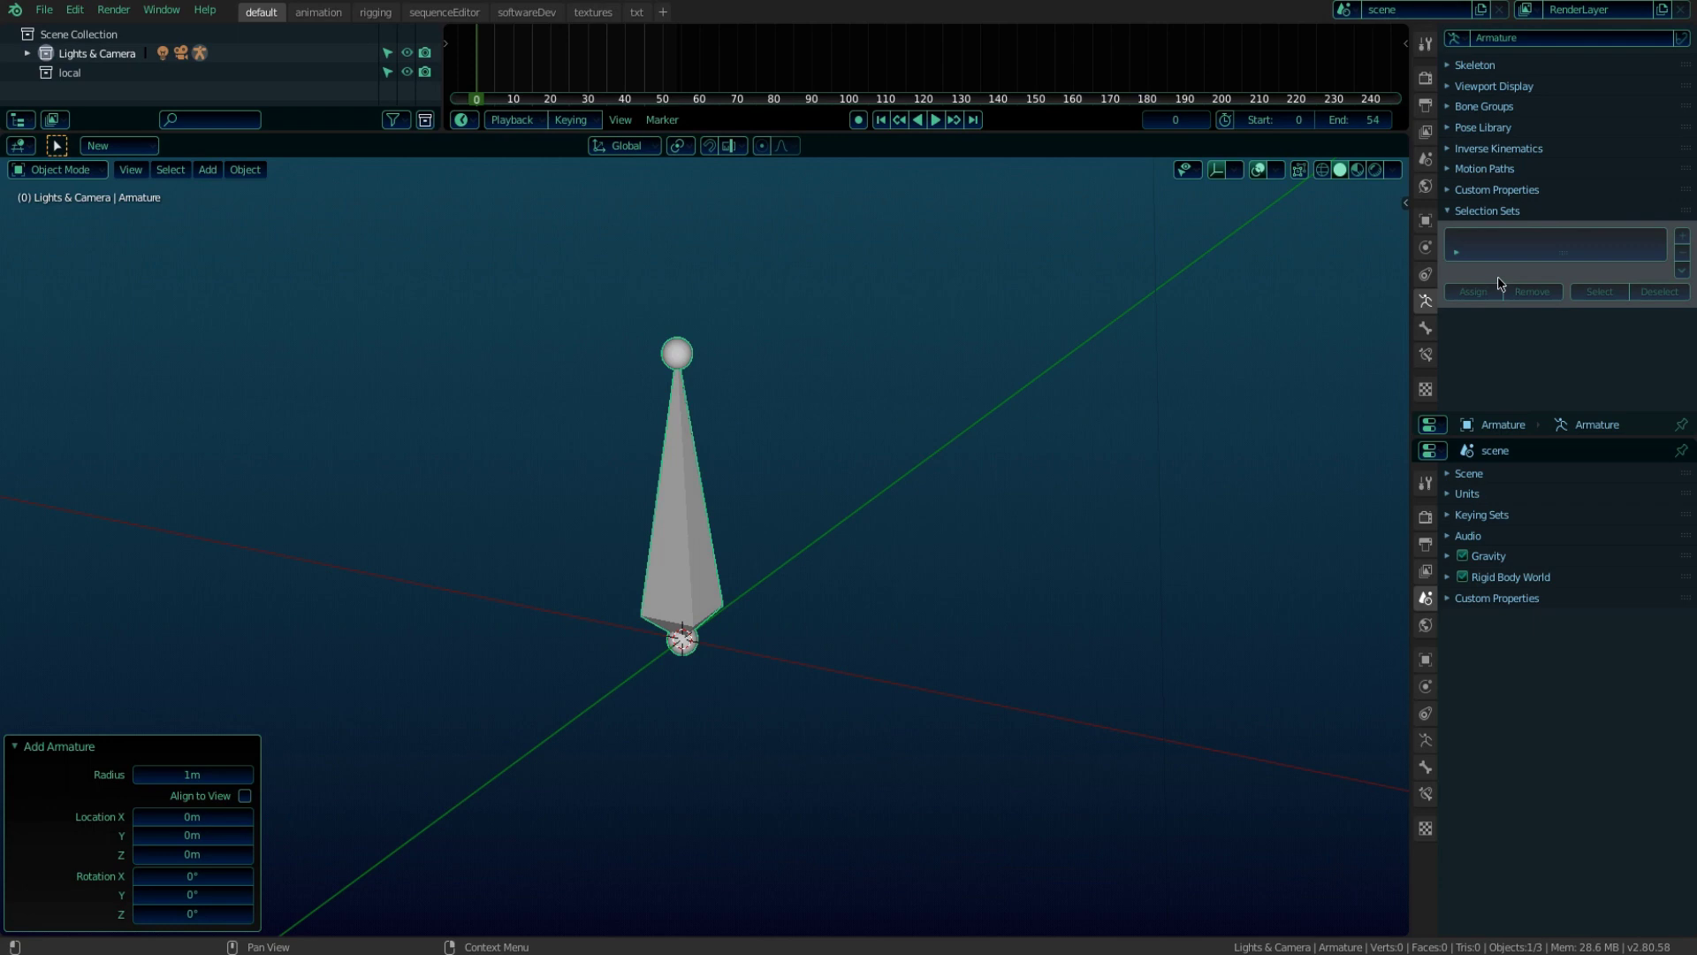
{"action": "left_click", "coordinate": [1495, 87]}
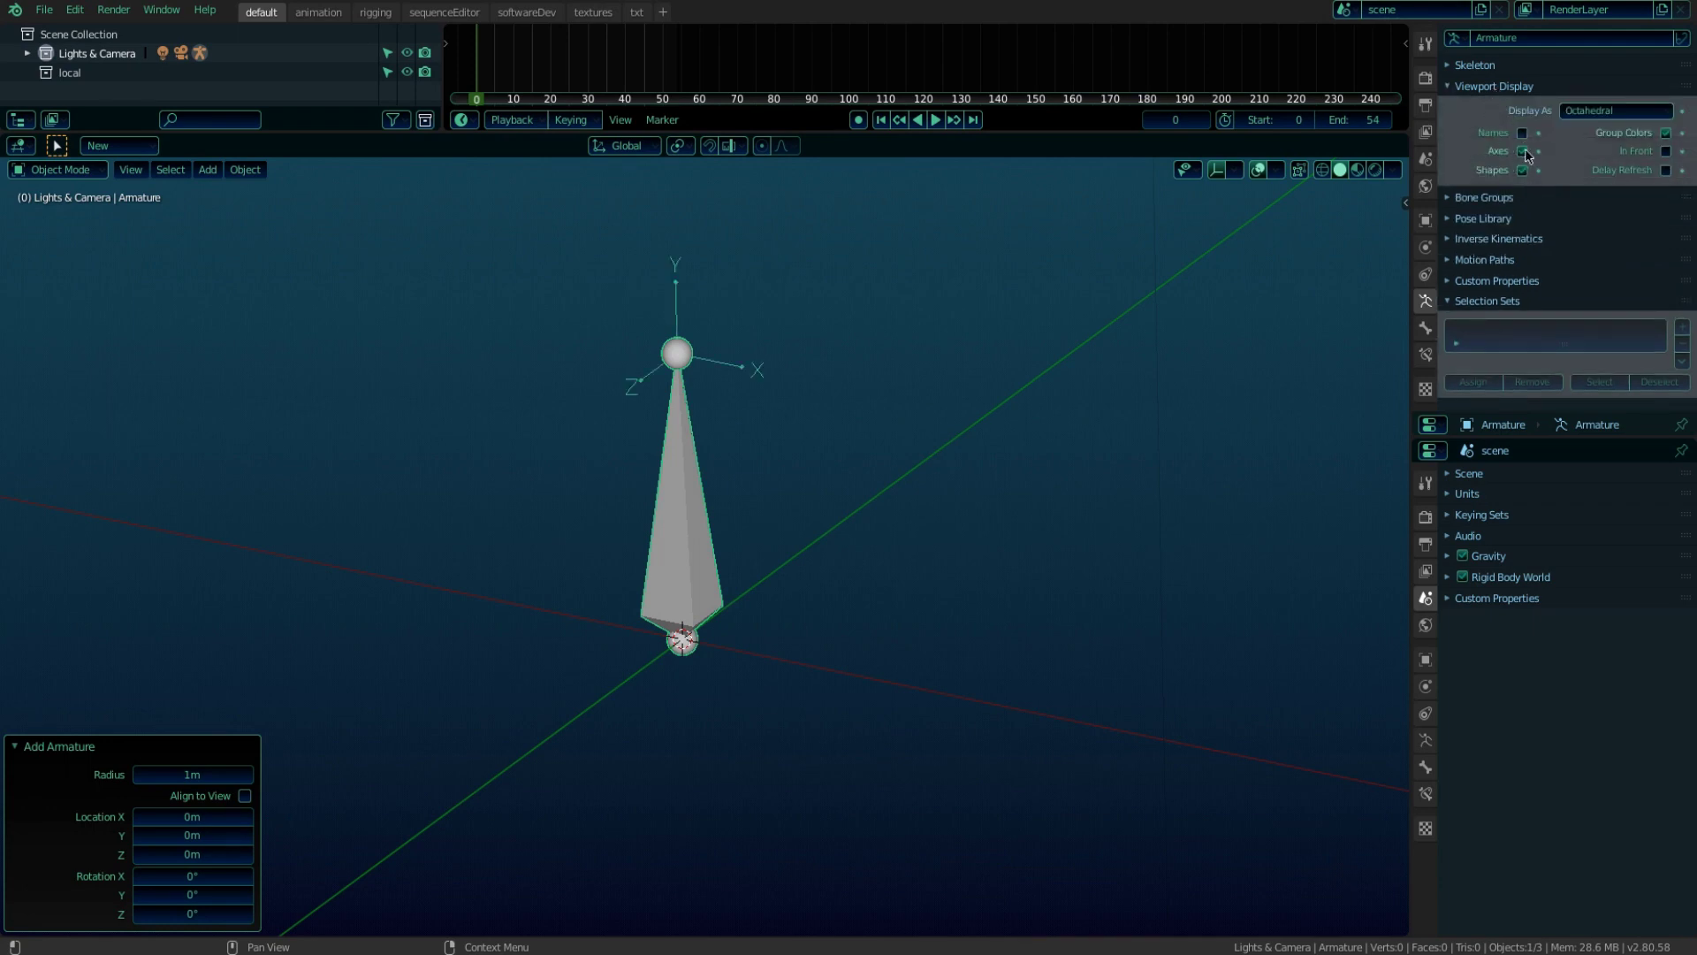
{"action": "left_click", "coordinate": [1425, 767]}
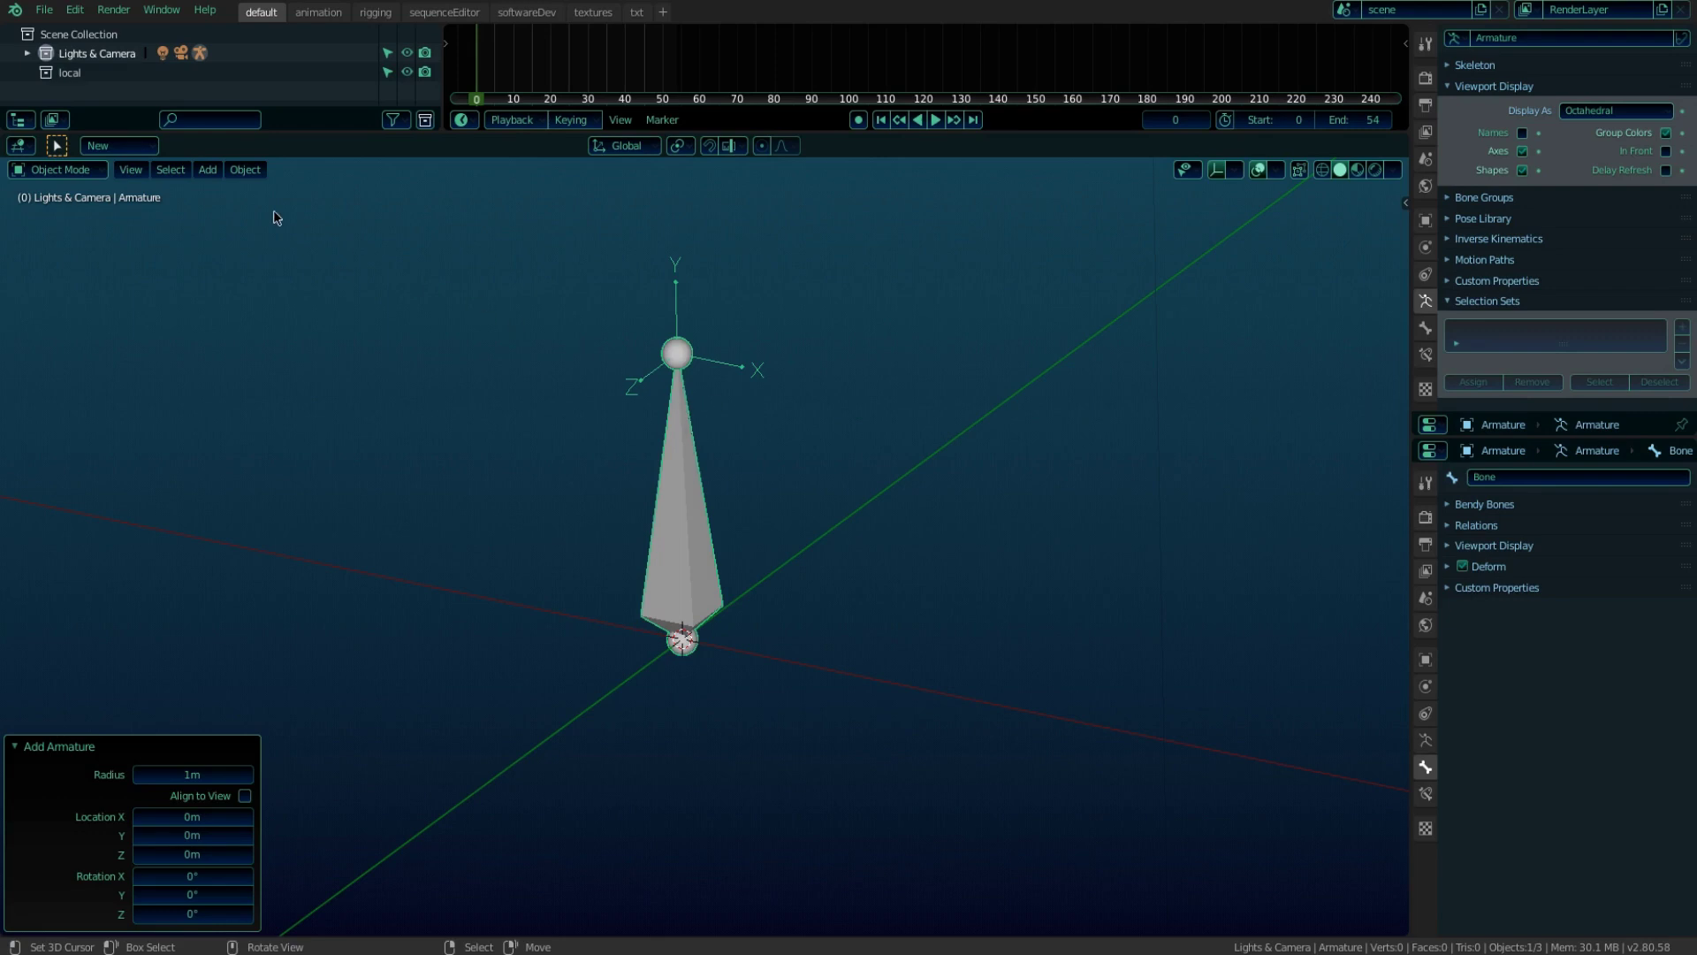
In Edit Mode, rotate the bone 85° then 5° about X so it lies flat along Y
{"action": "left_click", "coordinate": [107, 176]}
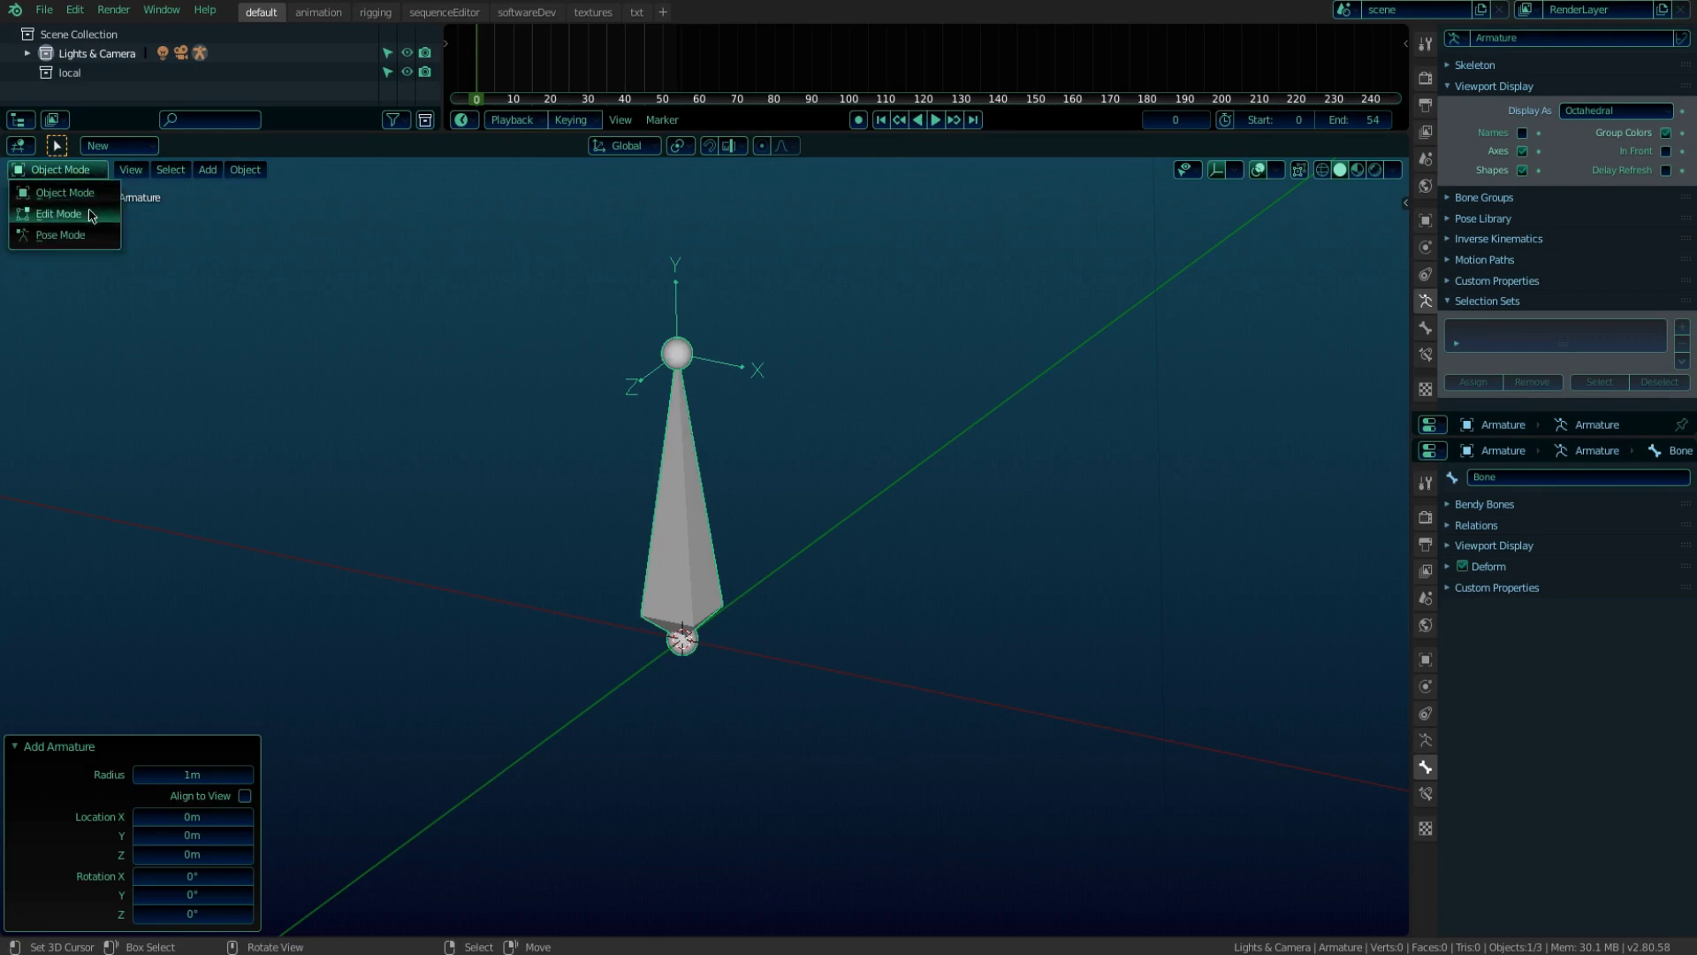
{"action": "left_click", "coordinate": [100, 214]}
{"action": "key", "text": "r"}
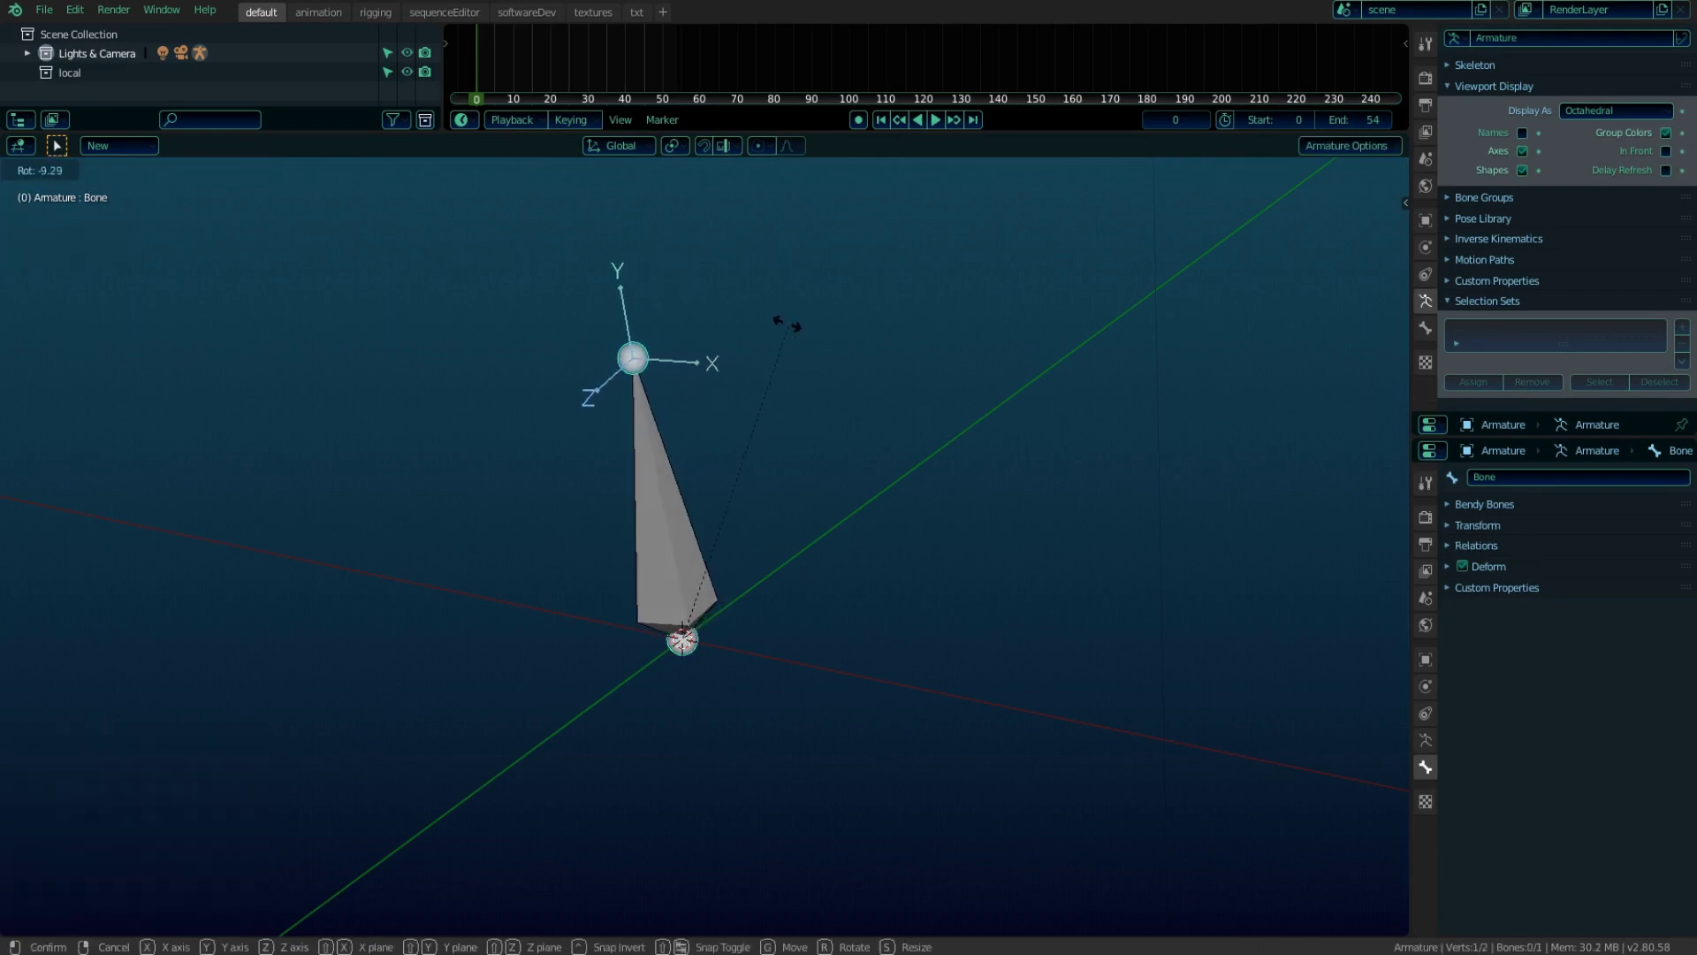
{"action": "key", "text": "x"}
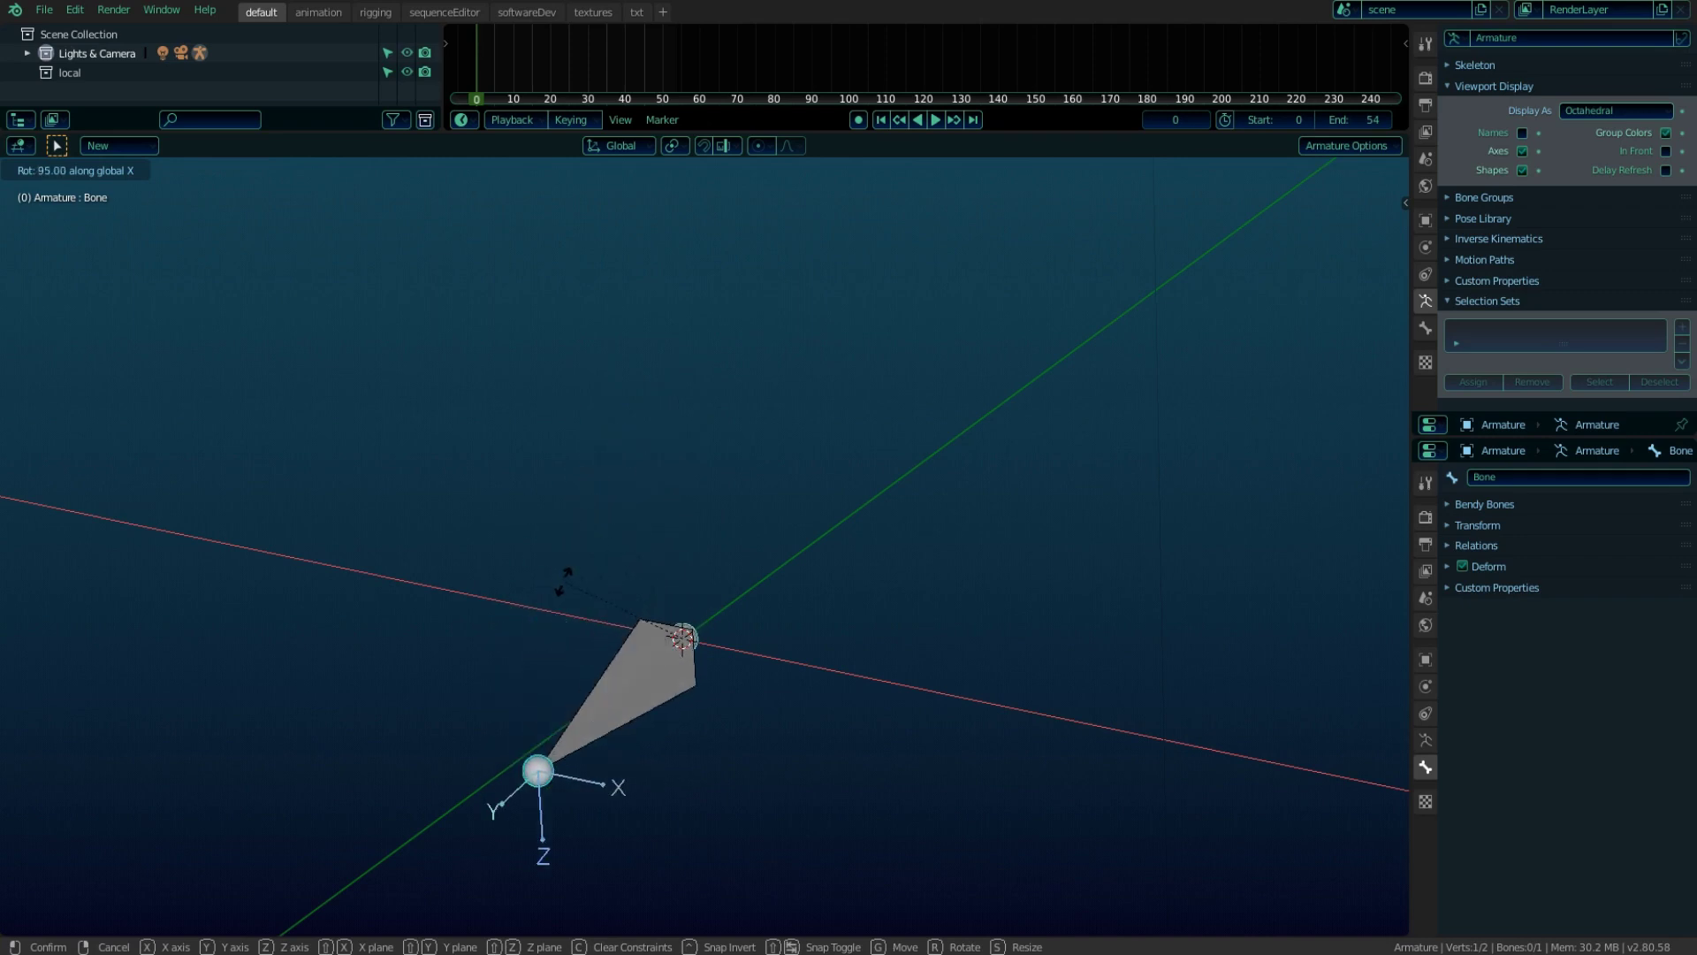
{"action": "left_click", "coordinate": [570, 566]}
{"action": "key", "text": "r"}
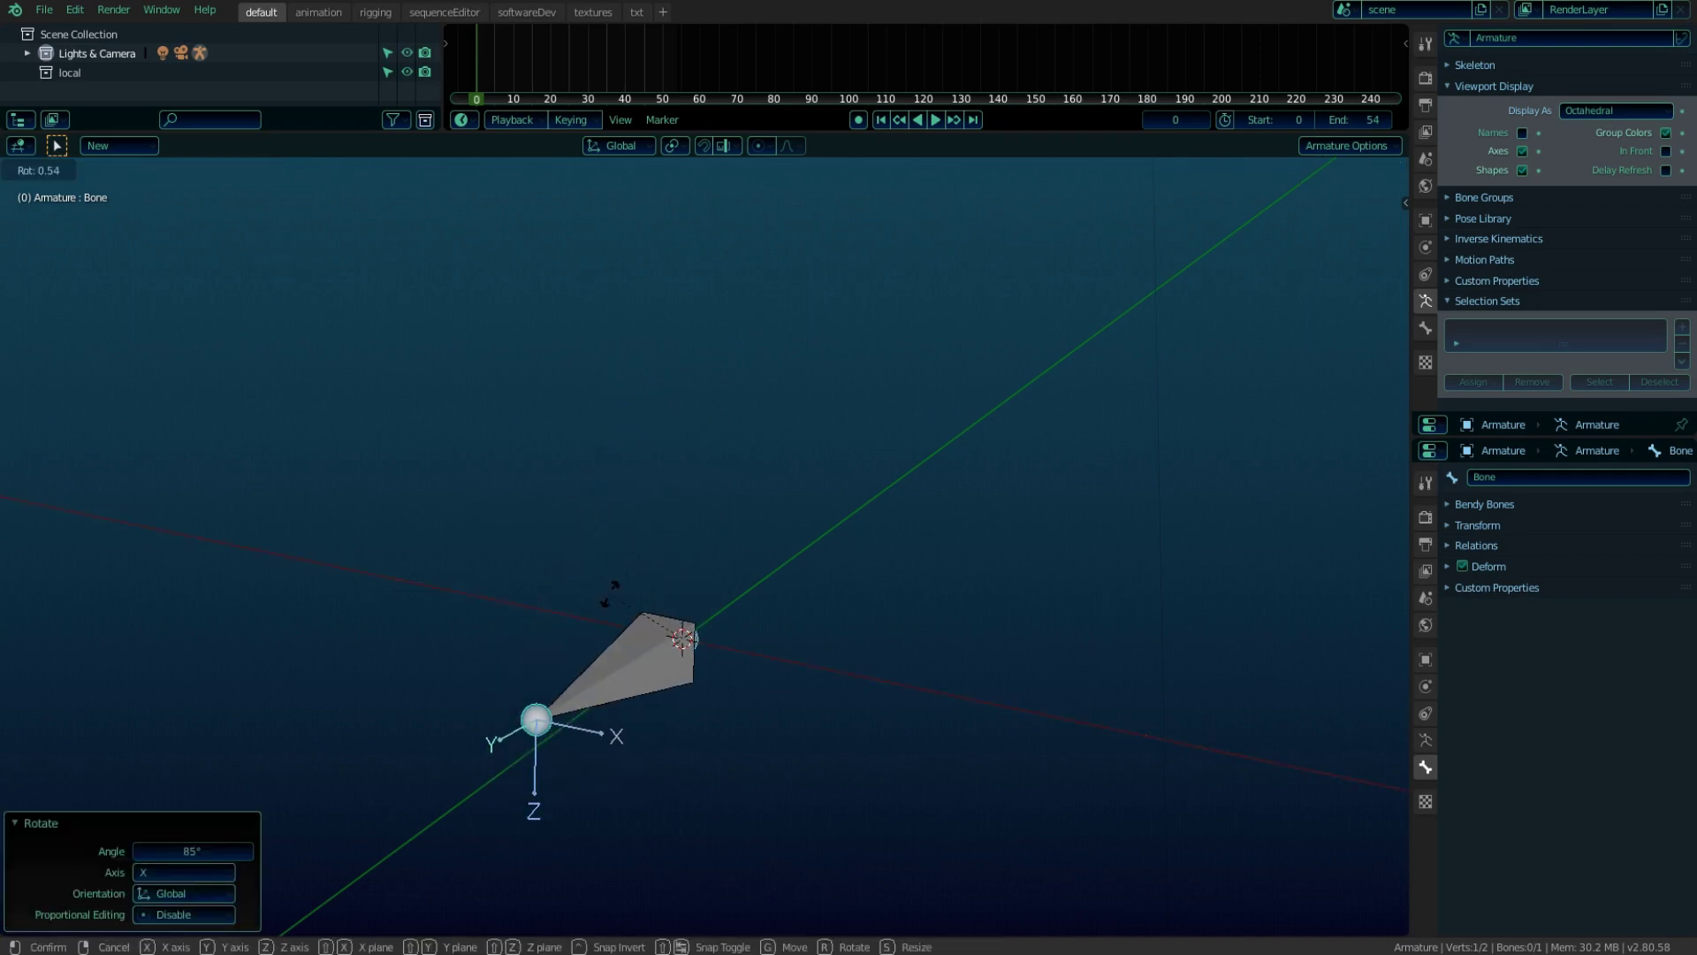
{"action": "key", "text": "x"}
{"action": "left_click", "coordinate": [613, 608]}
Switch to Right view, show the sidebar and adjust the bone's roll angle
{"action": "key", "text": "grave"}
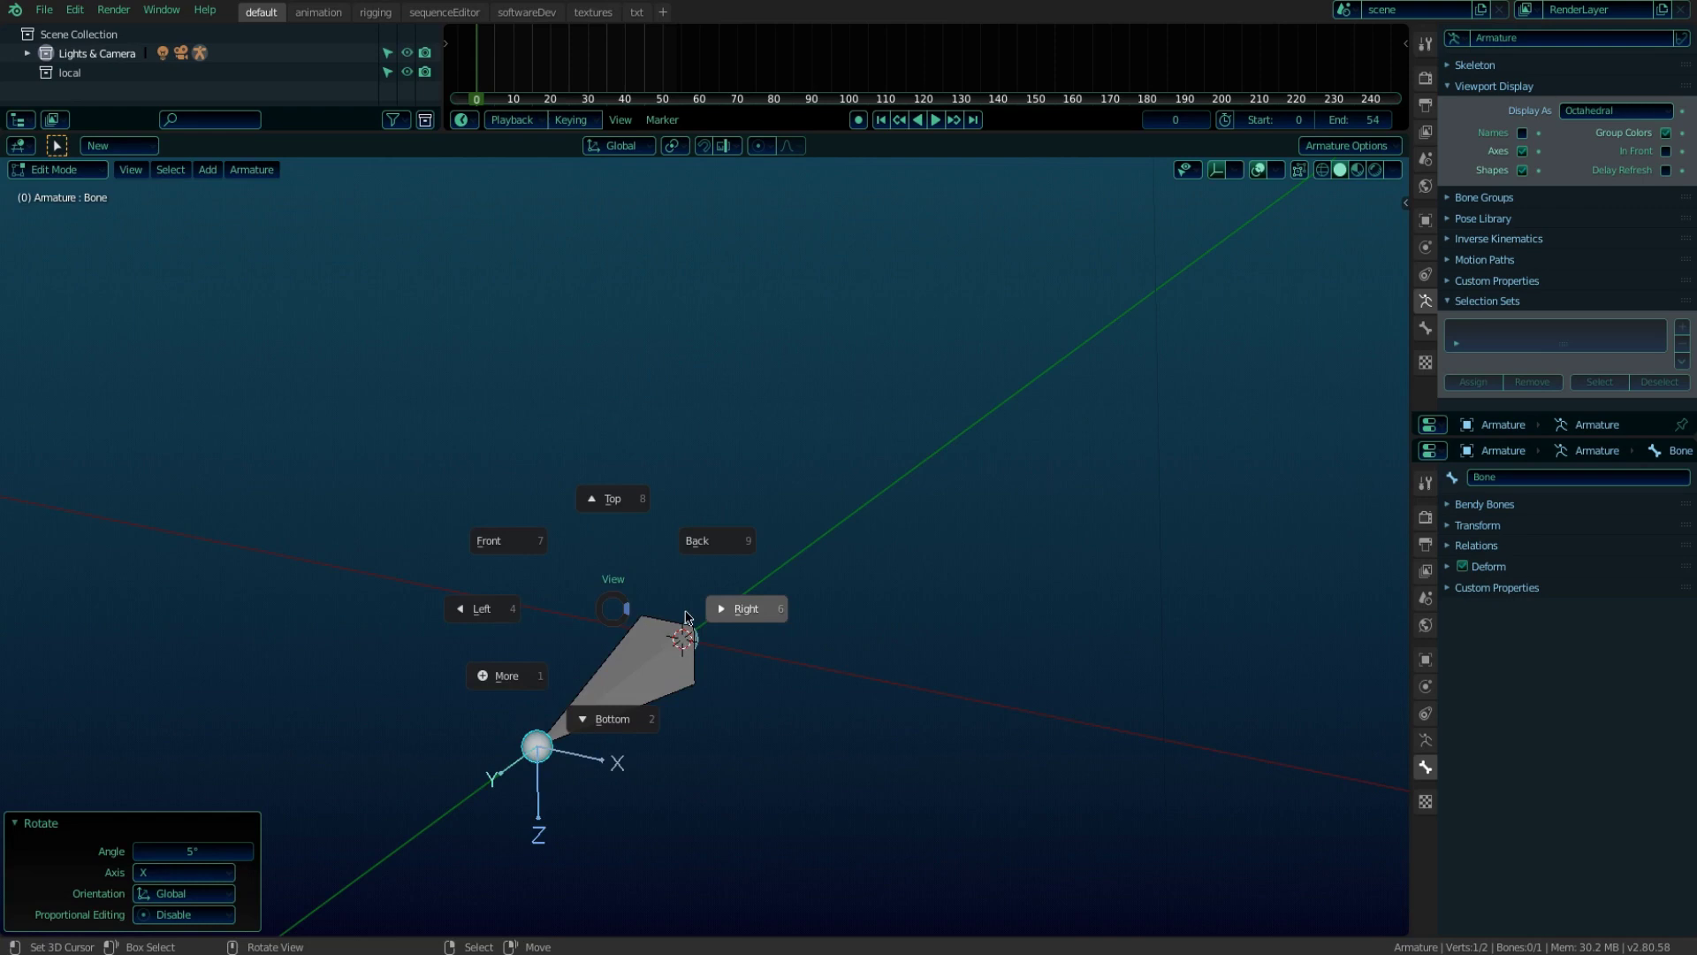
{"action": "left_click", "coordinate": [674, 633]}
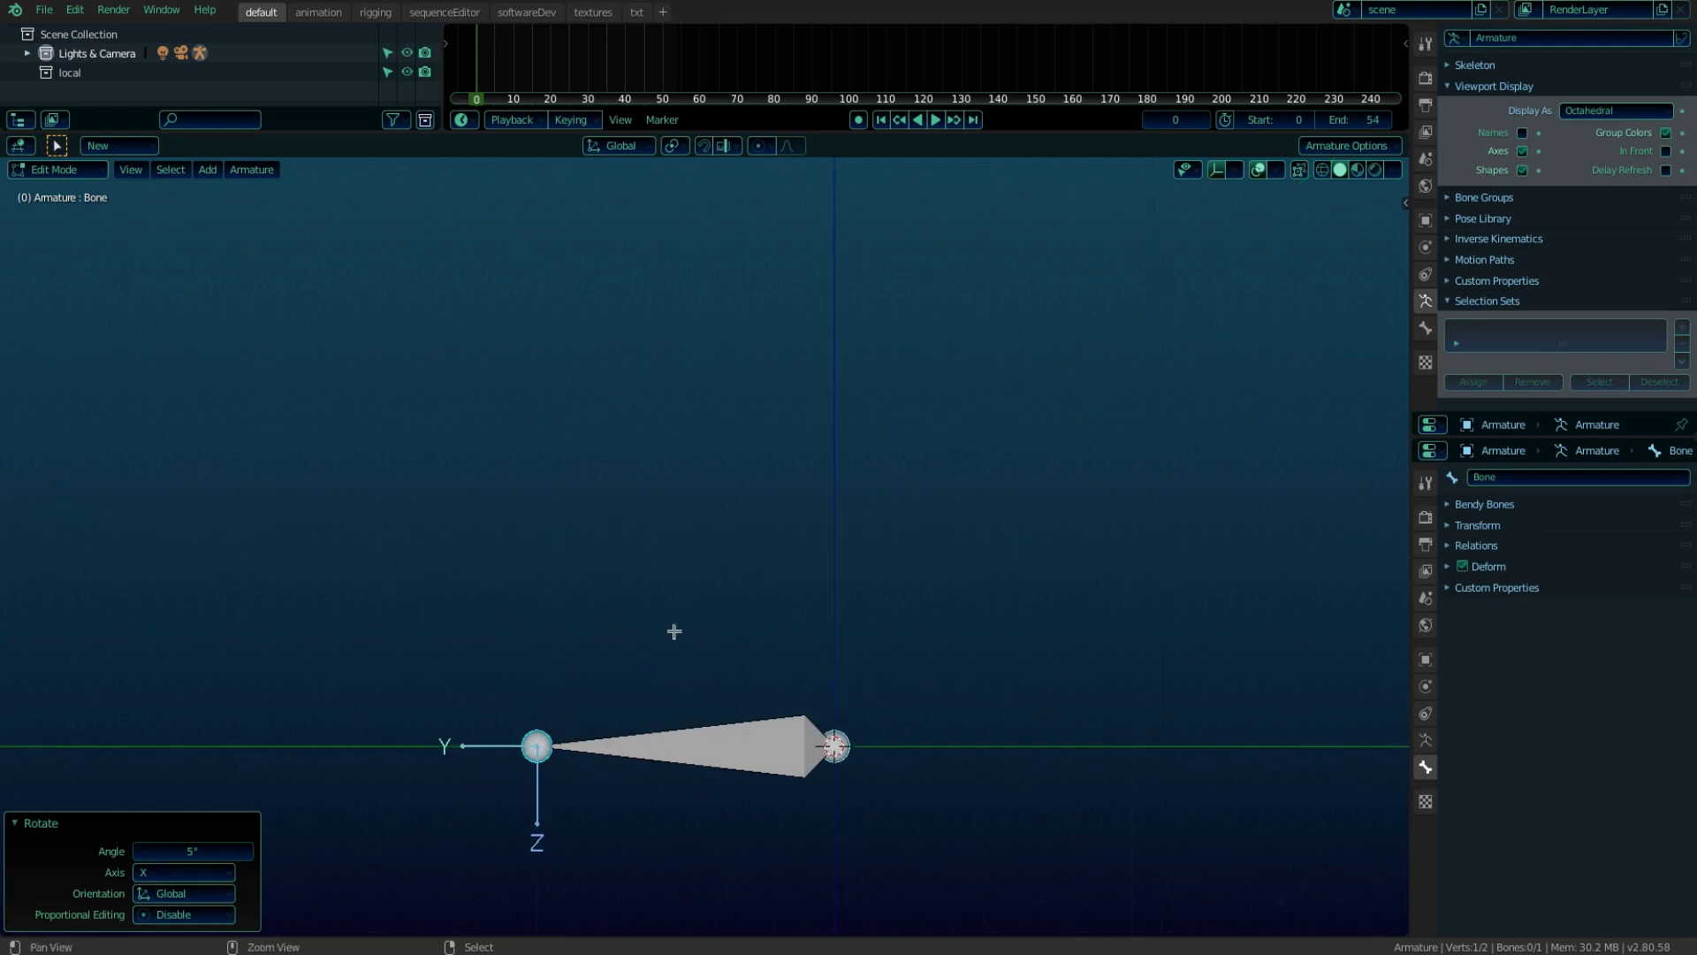
{"action": "left_click", "coordinate": [131, 169]}
{"action": "left_click", "coordinate": [164, 213]}
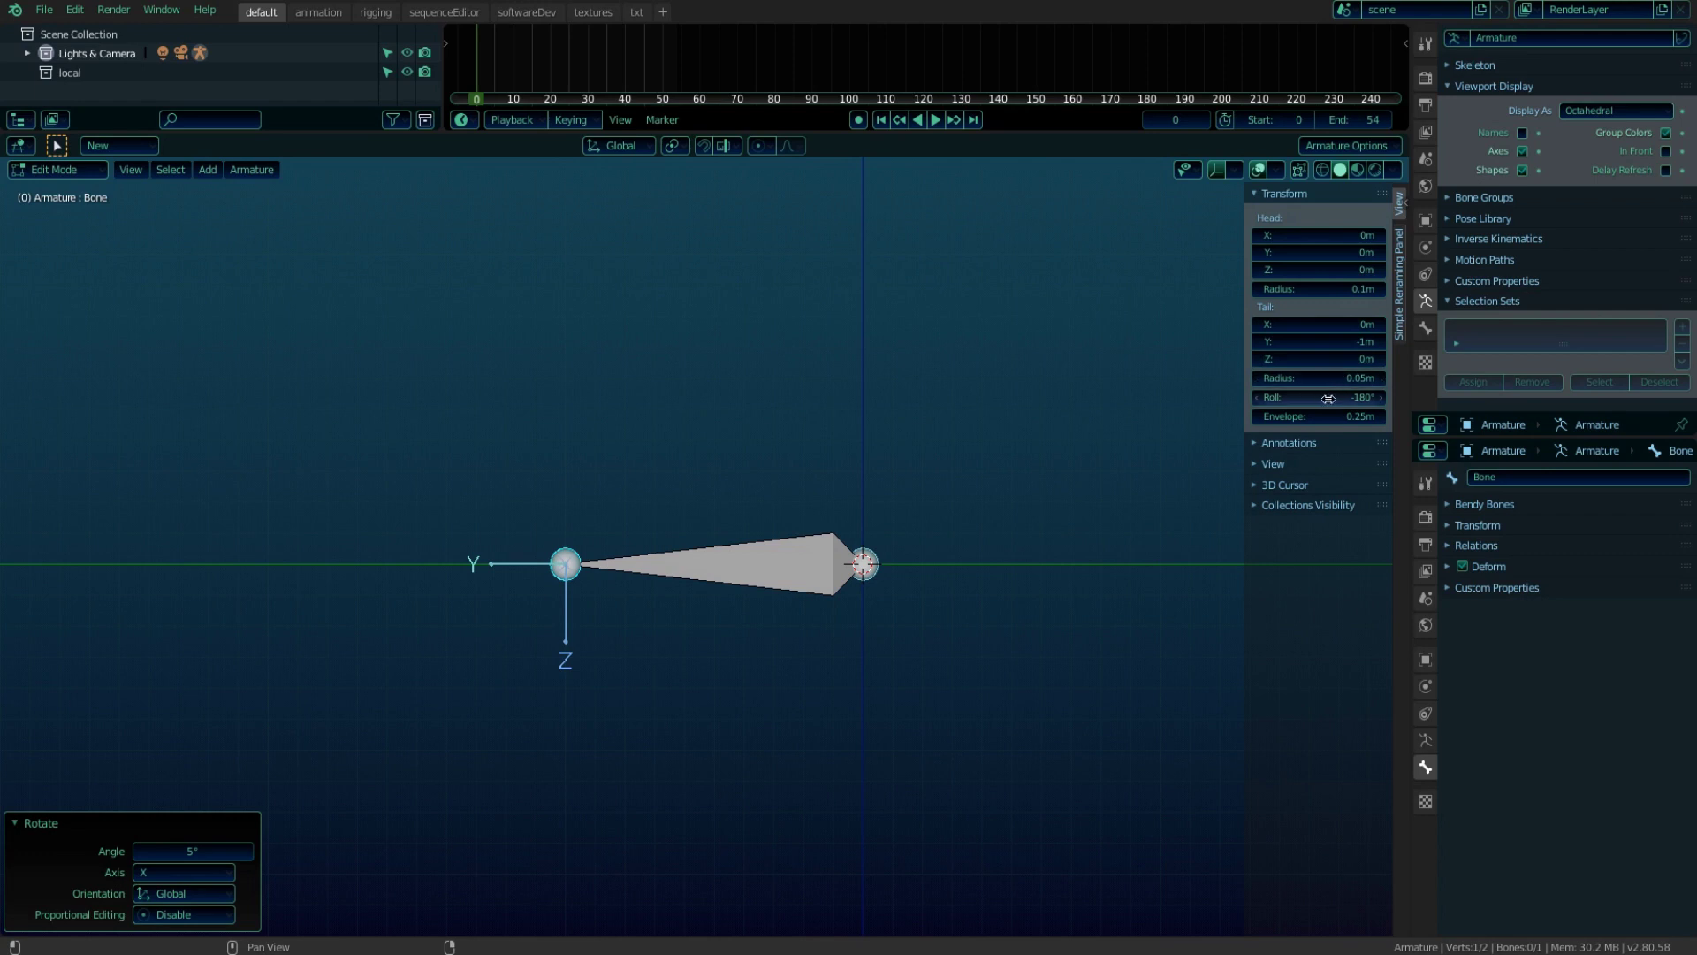
{"action": "left_click_drag", "start_coordinate": [1330, 397], "coordinate": [1231, 586]}
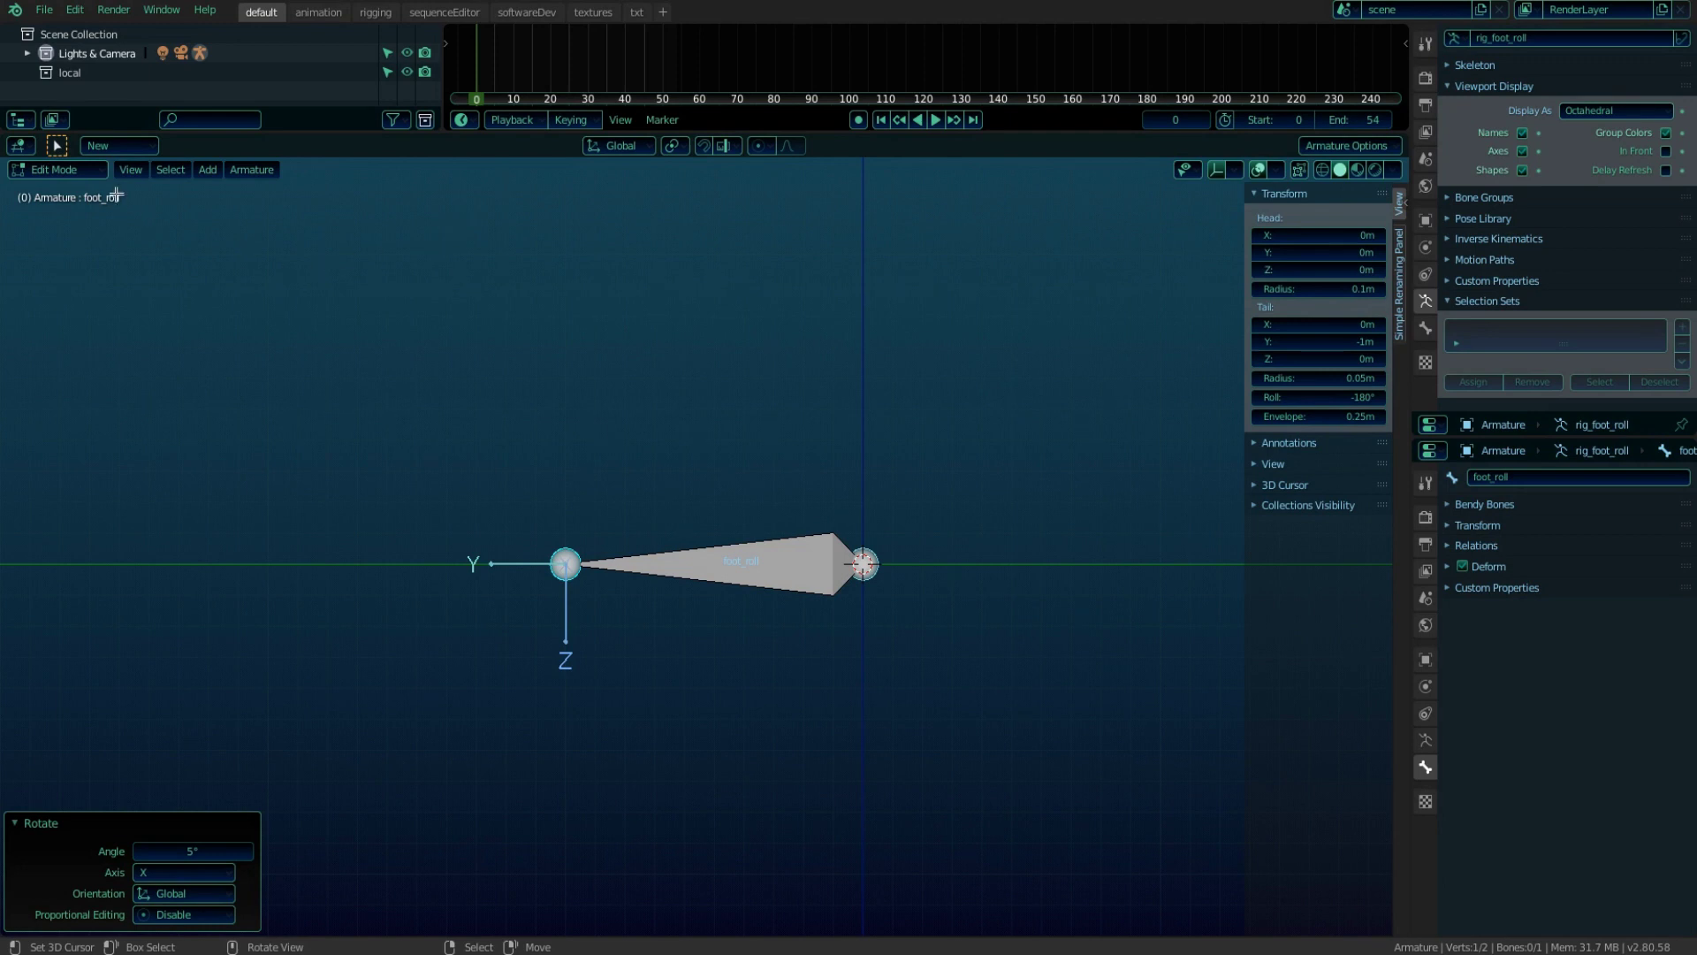
{"action": "left_click", "coordinate": [95, 173]}
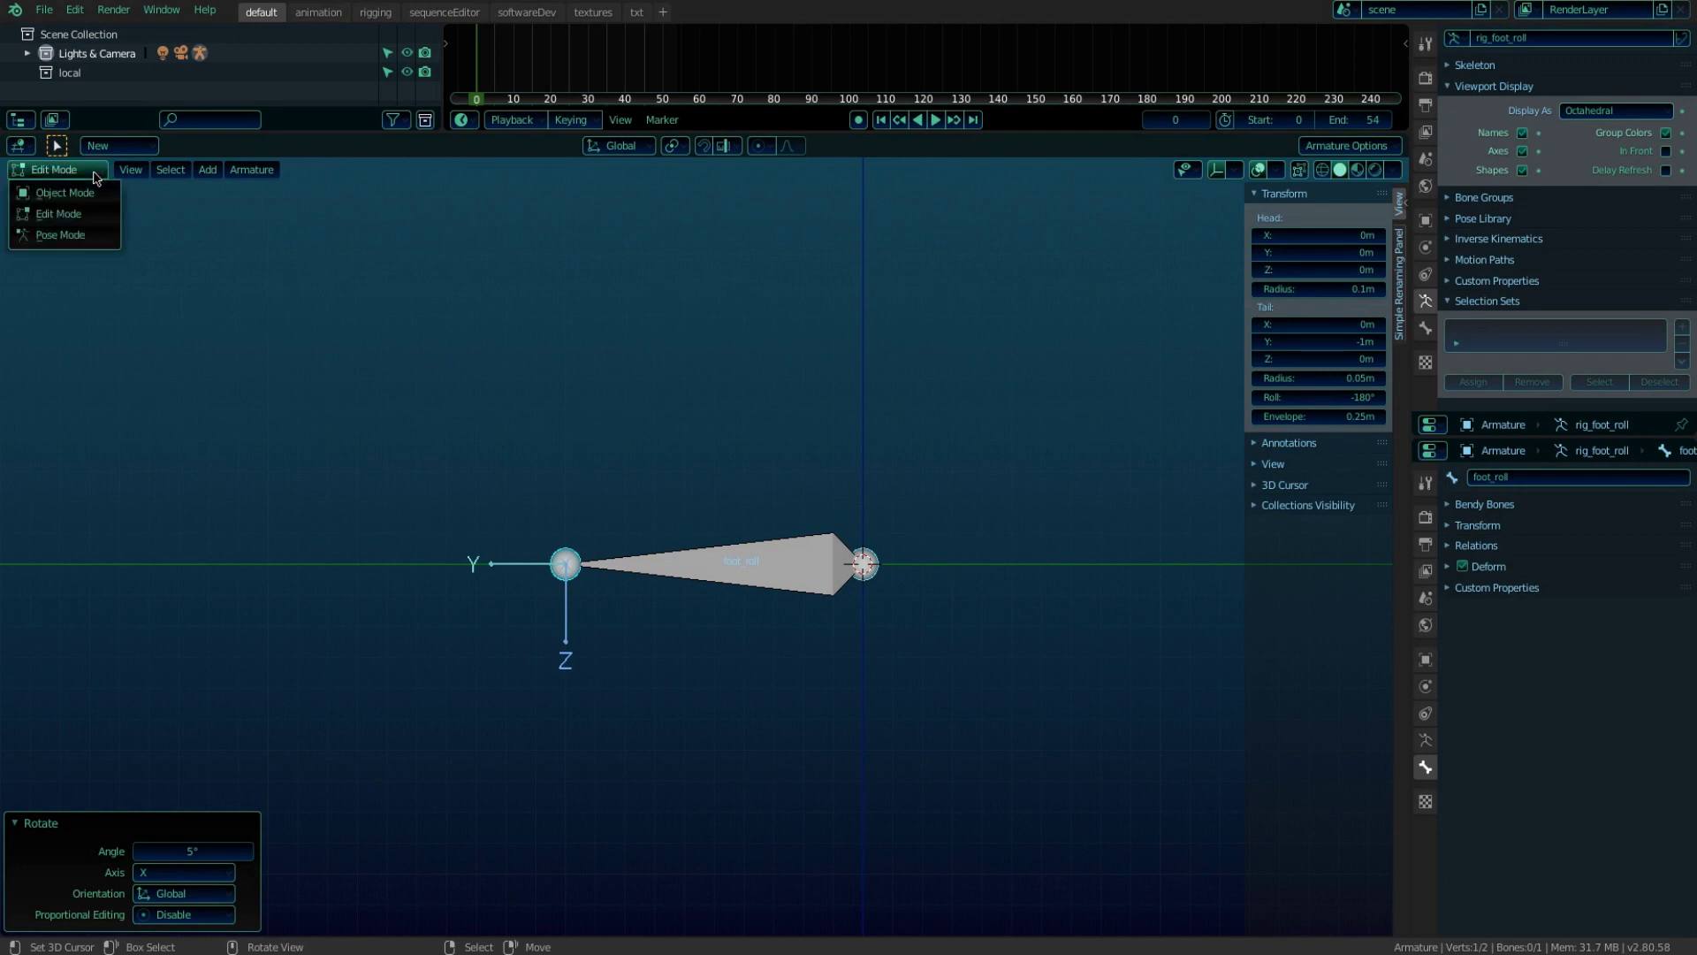
In Pose Mode, add a driver to foot_roll's Y location
{"action": "left_click", "coordinate": [95, 235]}
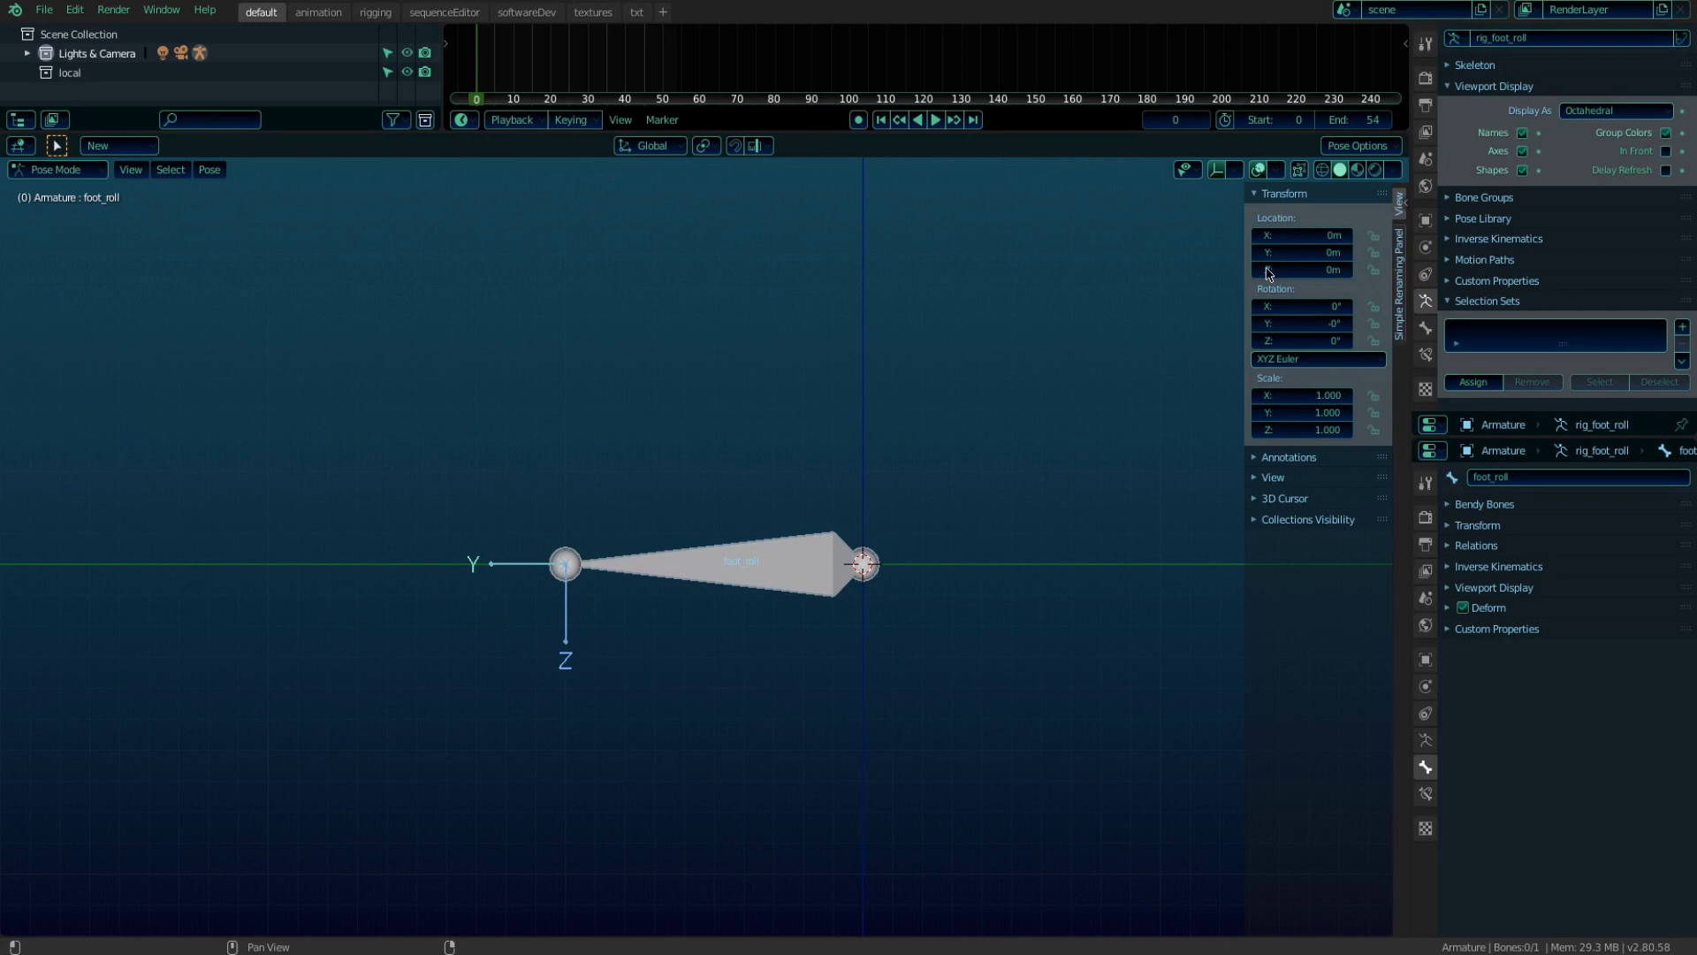
{"action": "right_click", "coordinate": [1328, 255]}
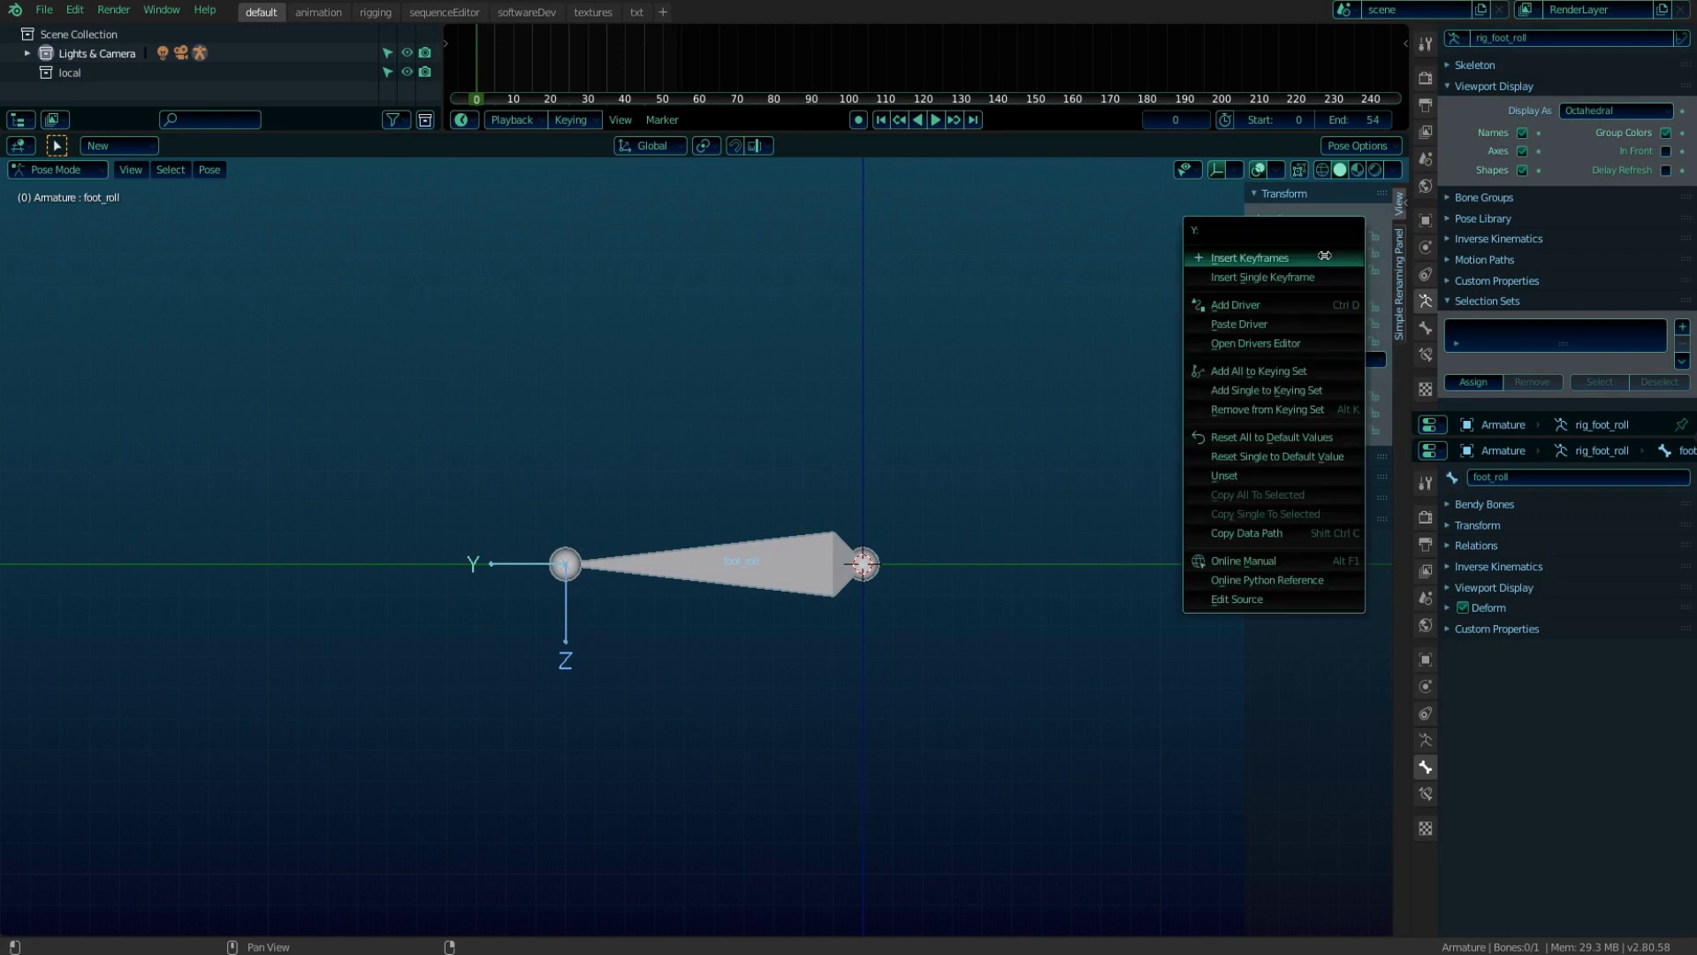
{"action": "left_click", "coordinate": [1291, 305]}
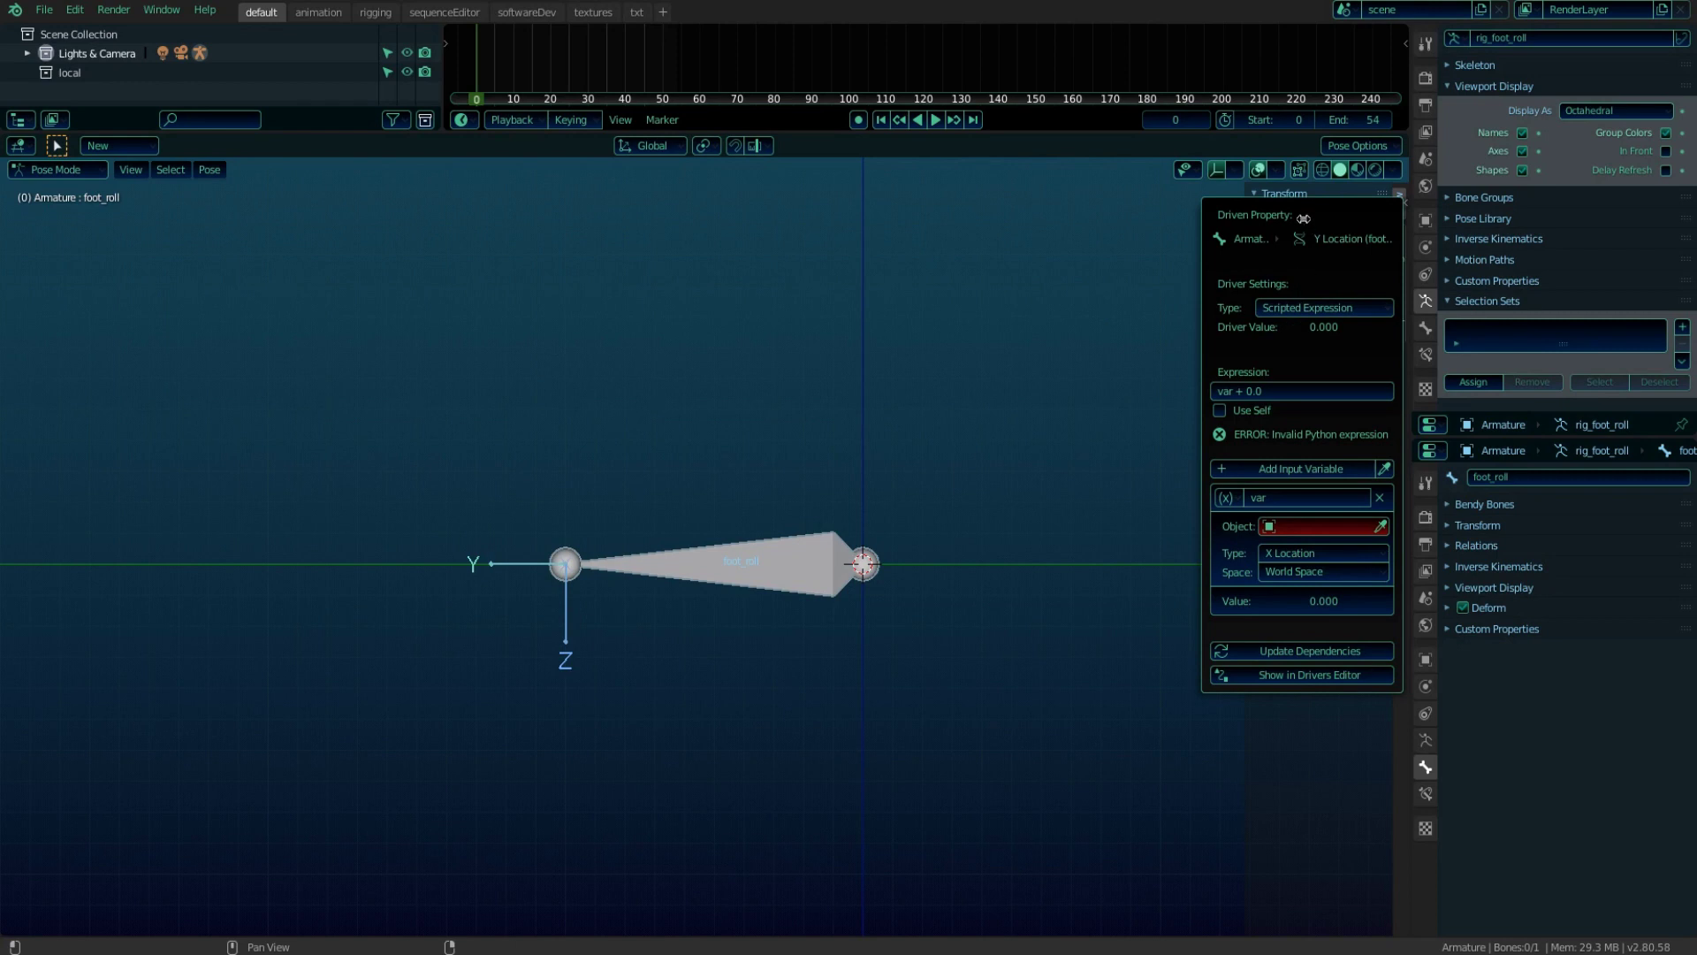
{"action": "left_click_drag", "start_coordinate": [1303, 218], "coordinate": [1090, 232]}
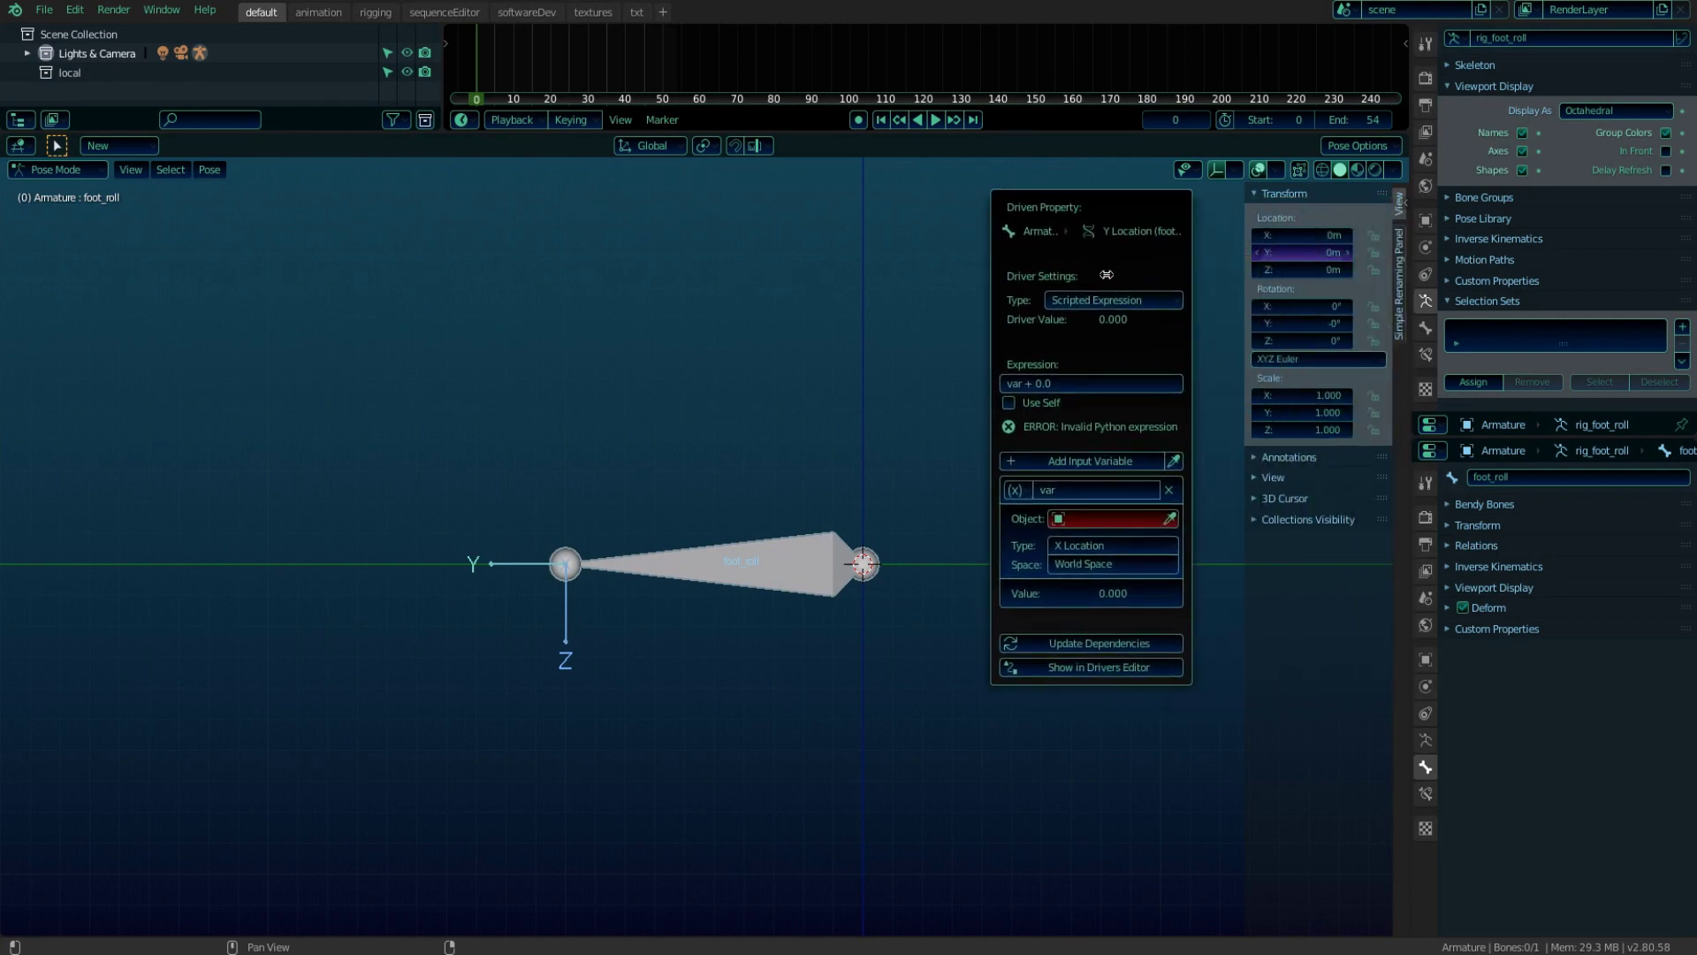
Make the driver variable a Single Property named rotX with Armature ID type
{"action": "left_click", "coordinate": [1021, 489]}
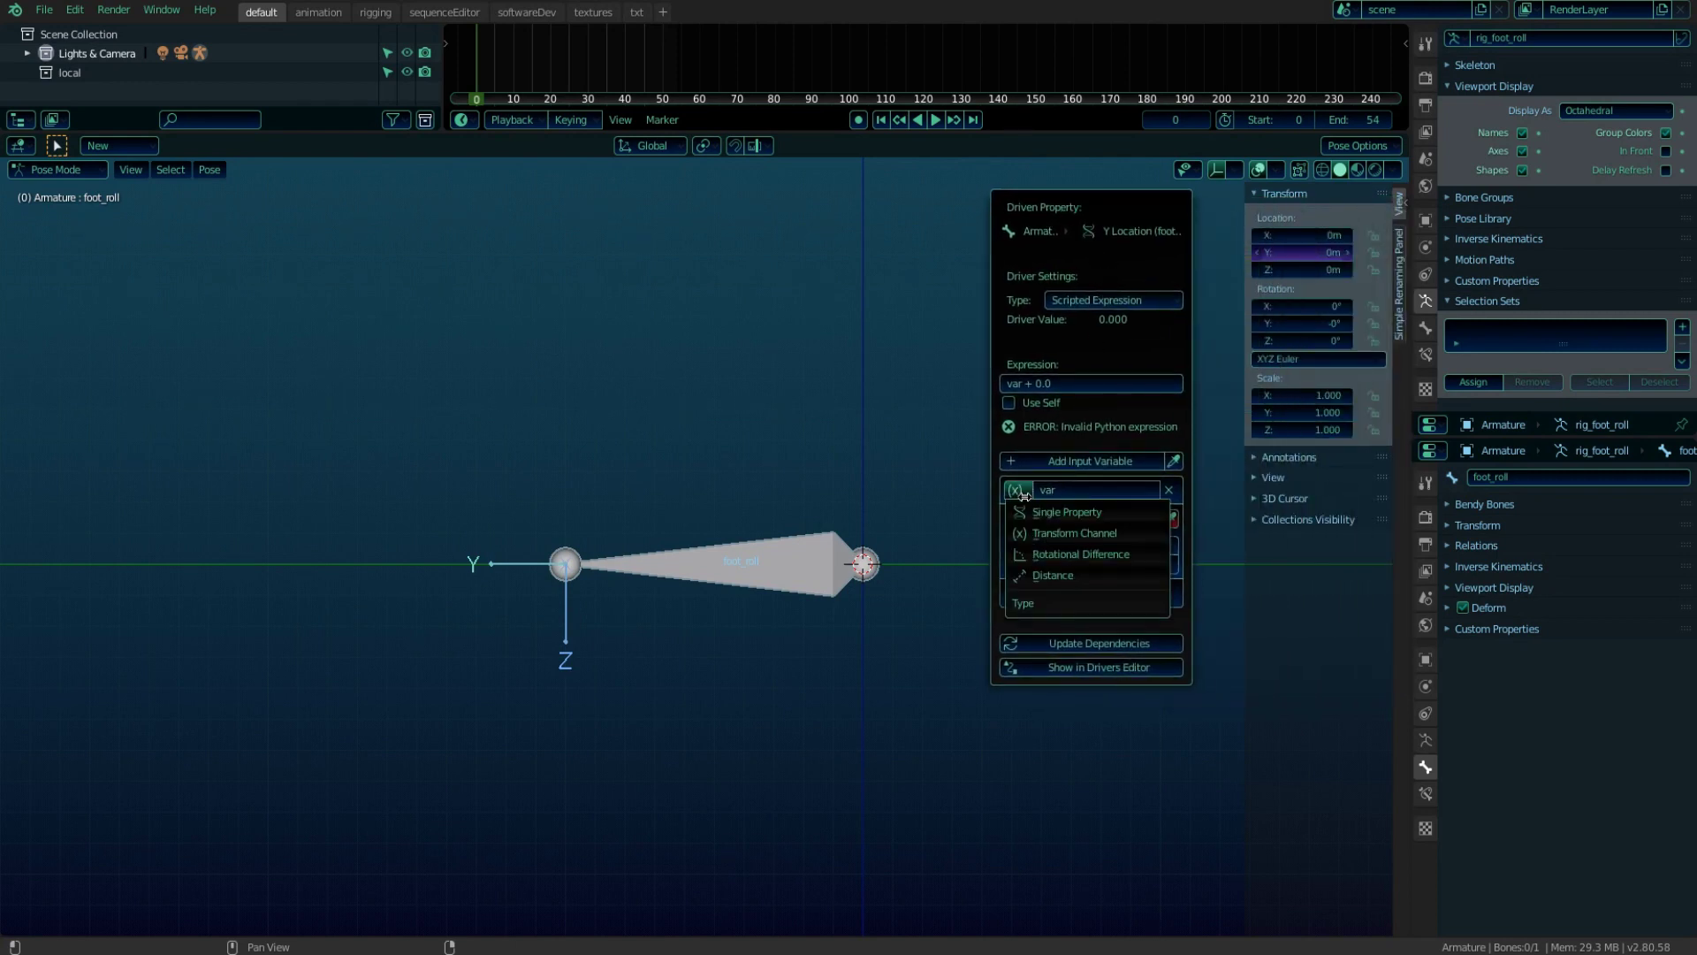
{"action": "left_click", "coordinate": [1041, 510]}
{"action": "left_click", "coordinate": [1069, 489]}
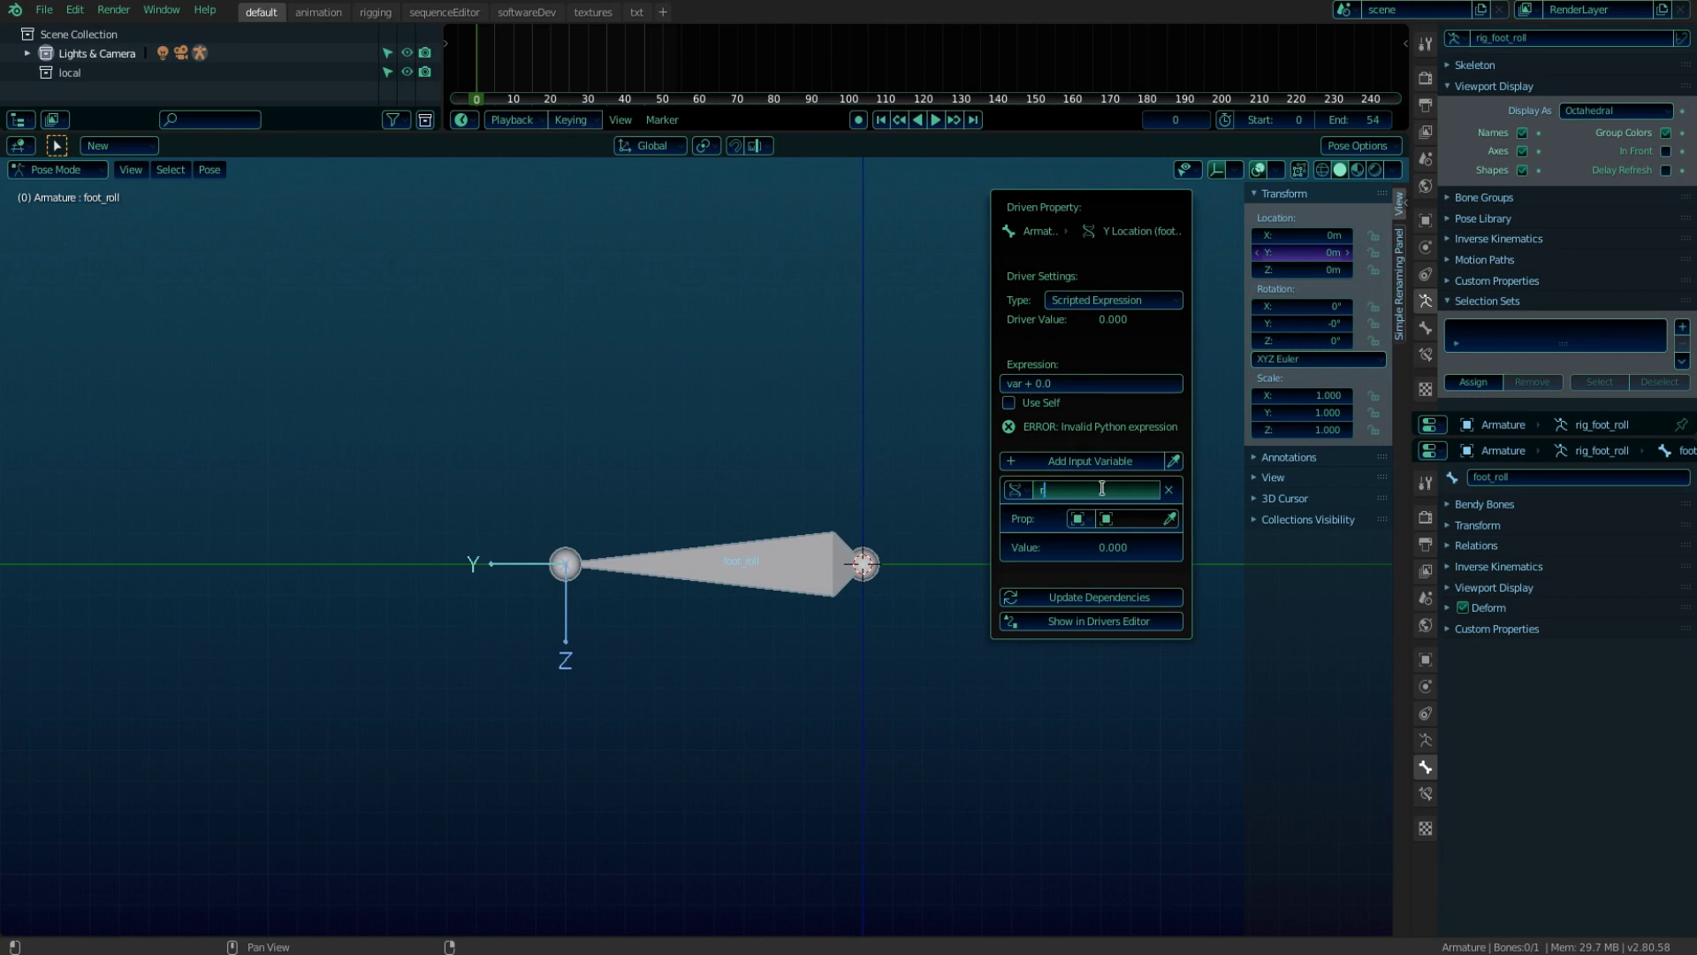
{"action": "type", "text": "rotX"}
{"action": "key", "text": "Return"}
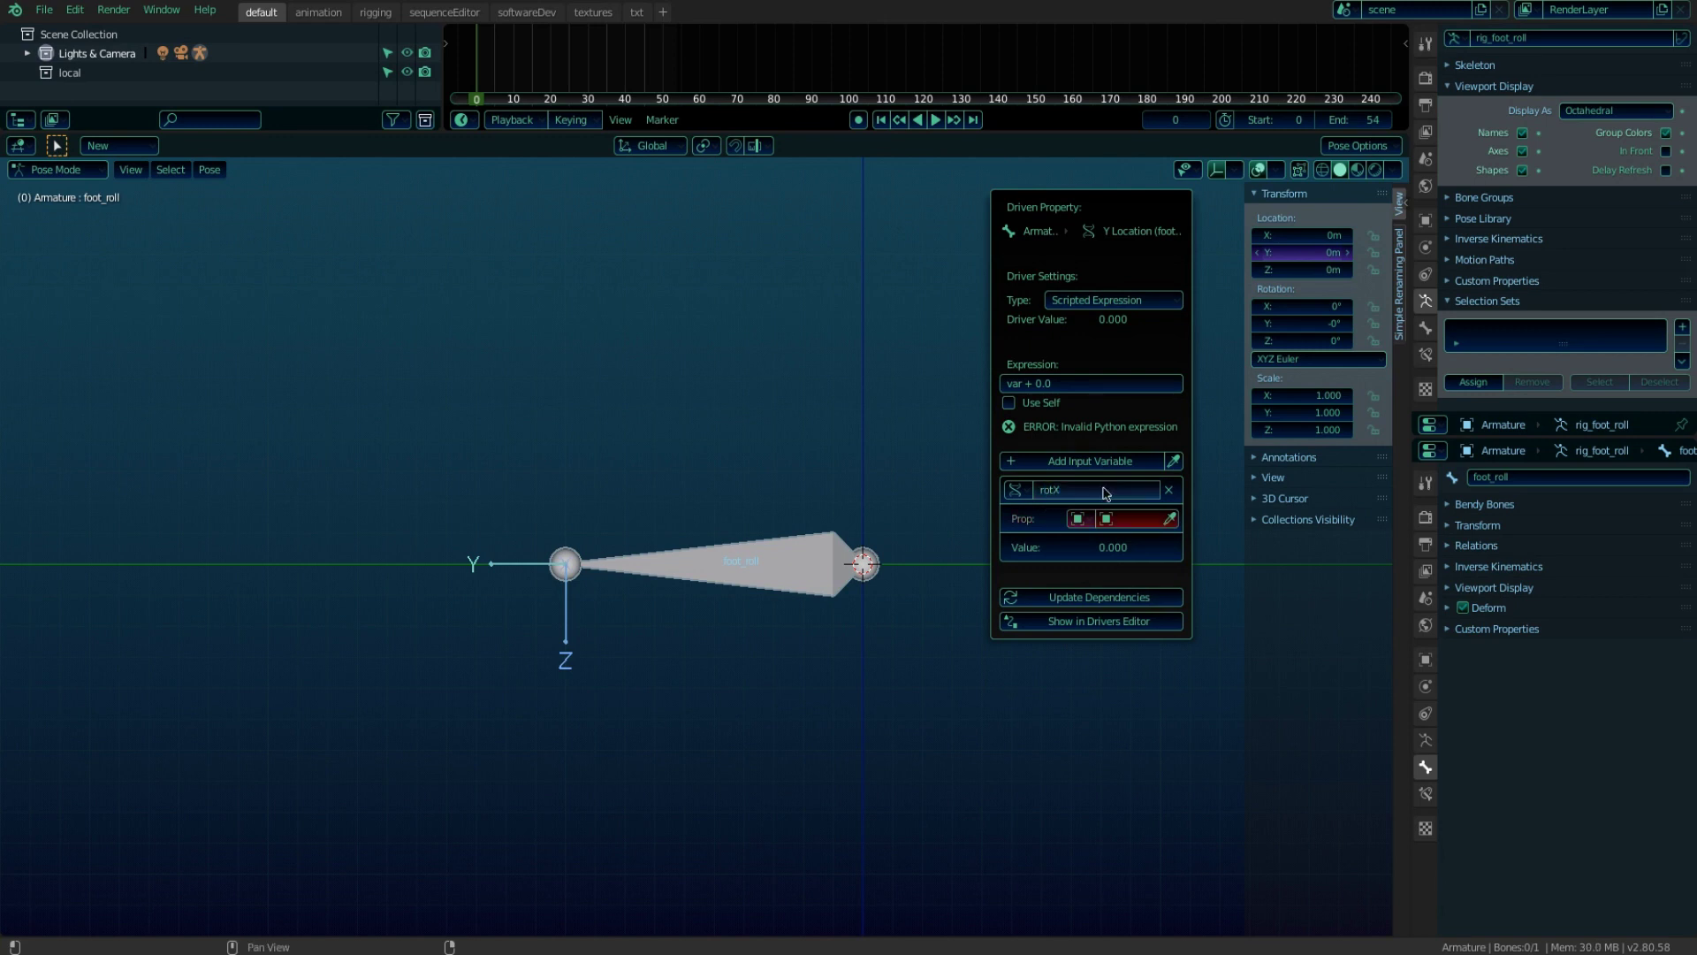
{"action": "left_click", "coordinate": [1146, 528]}
{"action": "left_click", "coordinate": [1146, 548]}
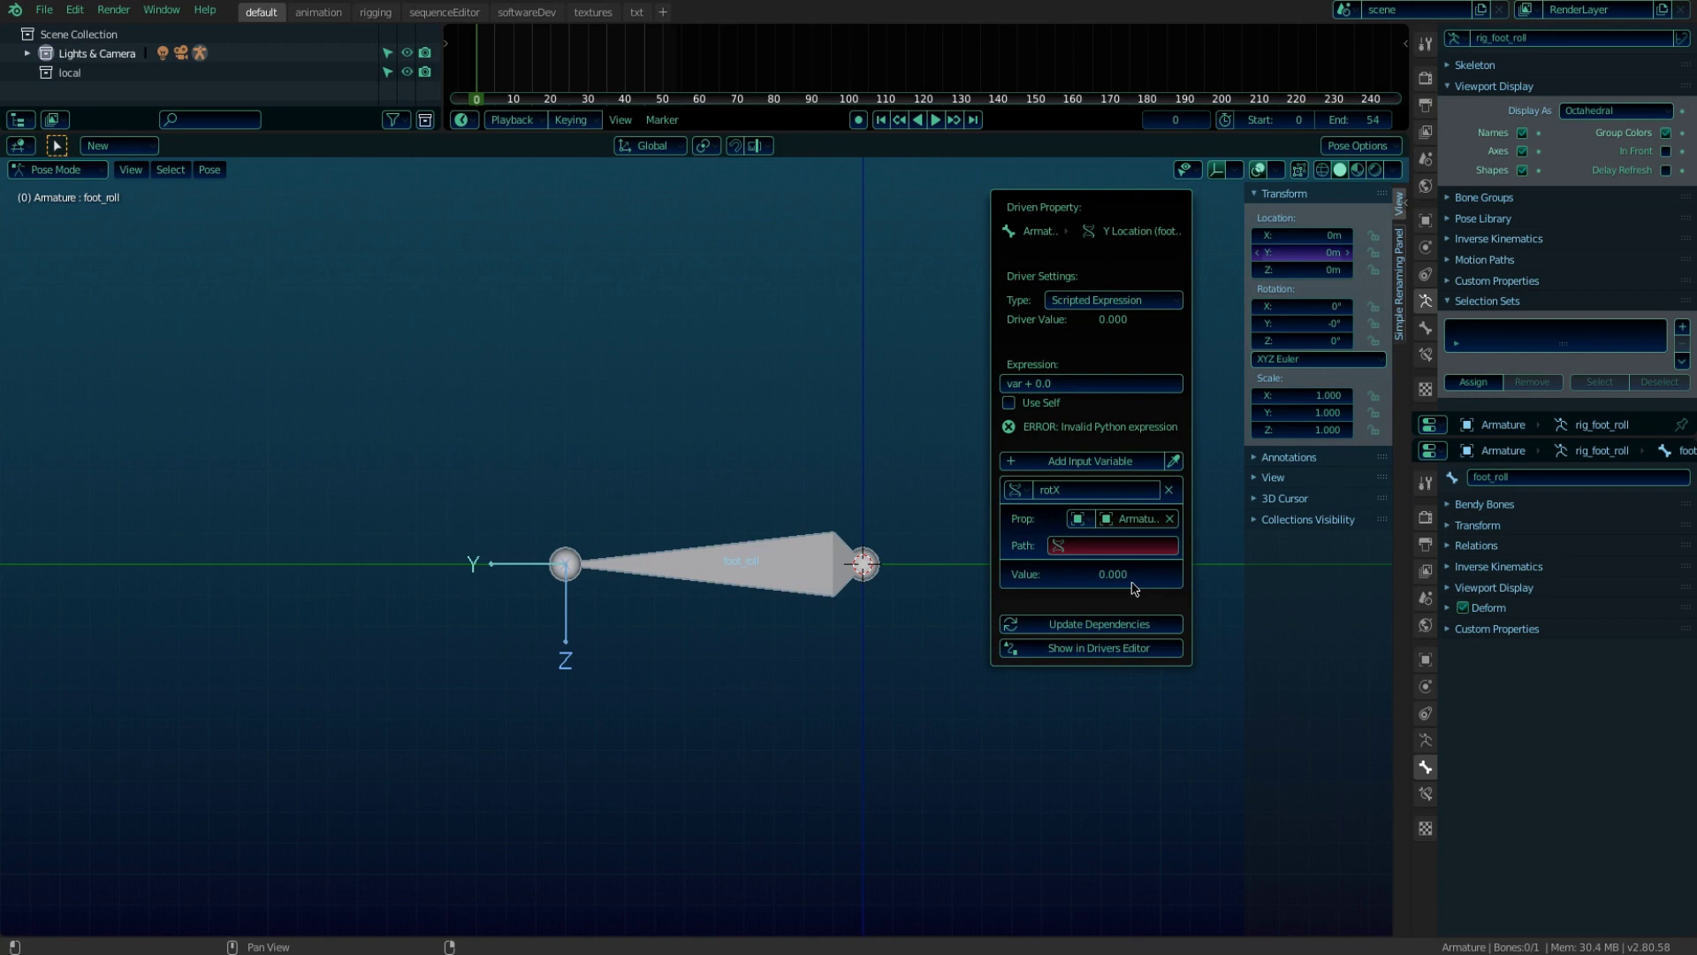
Paste the bone's X rotation data path into rotX, update dependencies, and clear the expression
{"action": "right_click", "coordinate": [1287, 323]}
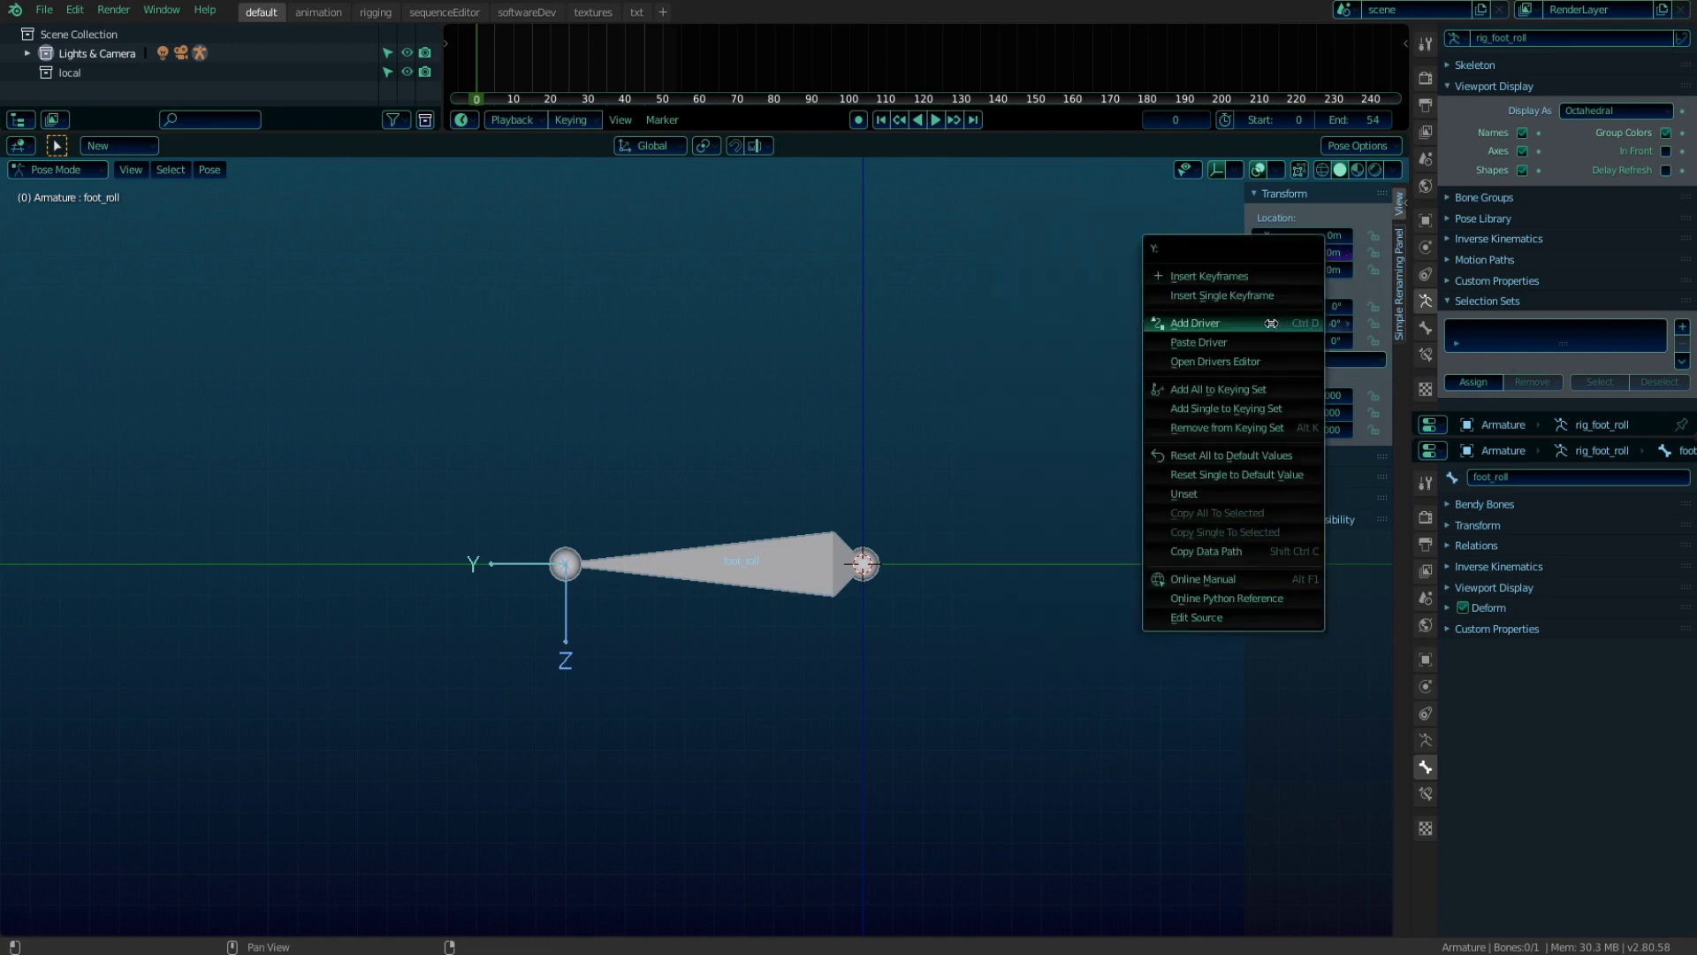
{"action": "left_click", "coordinate": [1220, 548]}
{"action": "right_click", "coordinate": [1327, 259]}
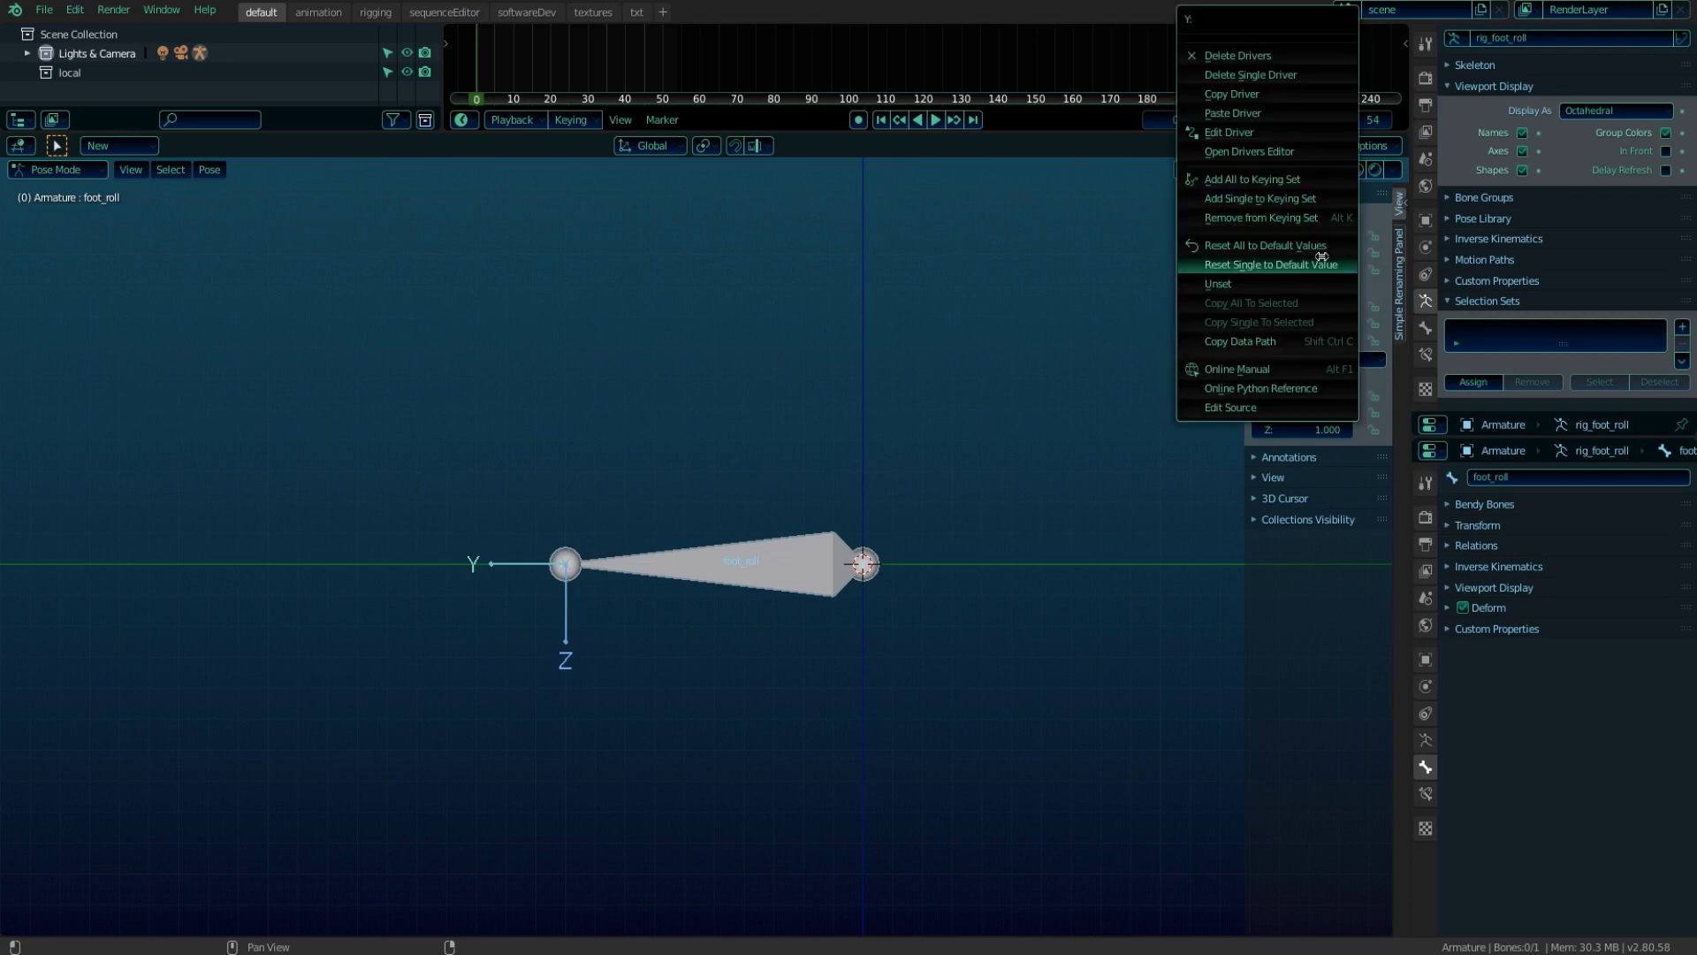
{"action": "left_click", "coordinate": [1287, 133]}
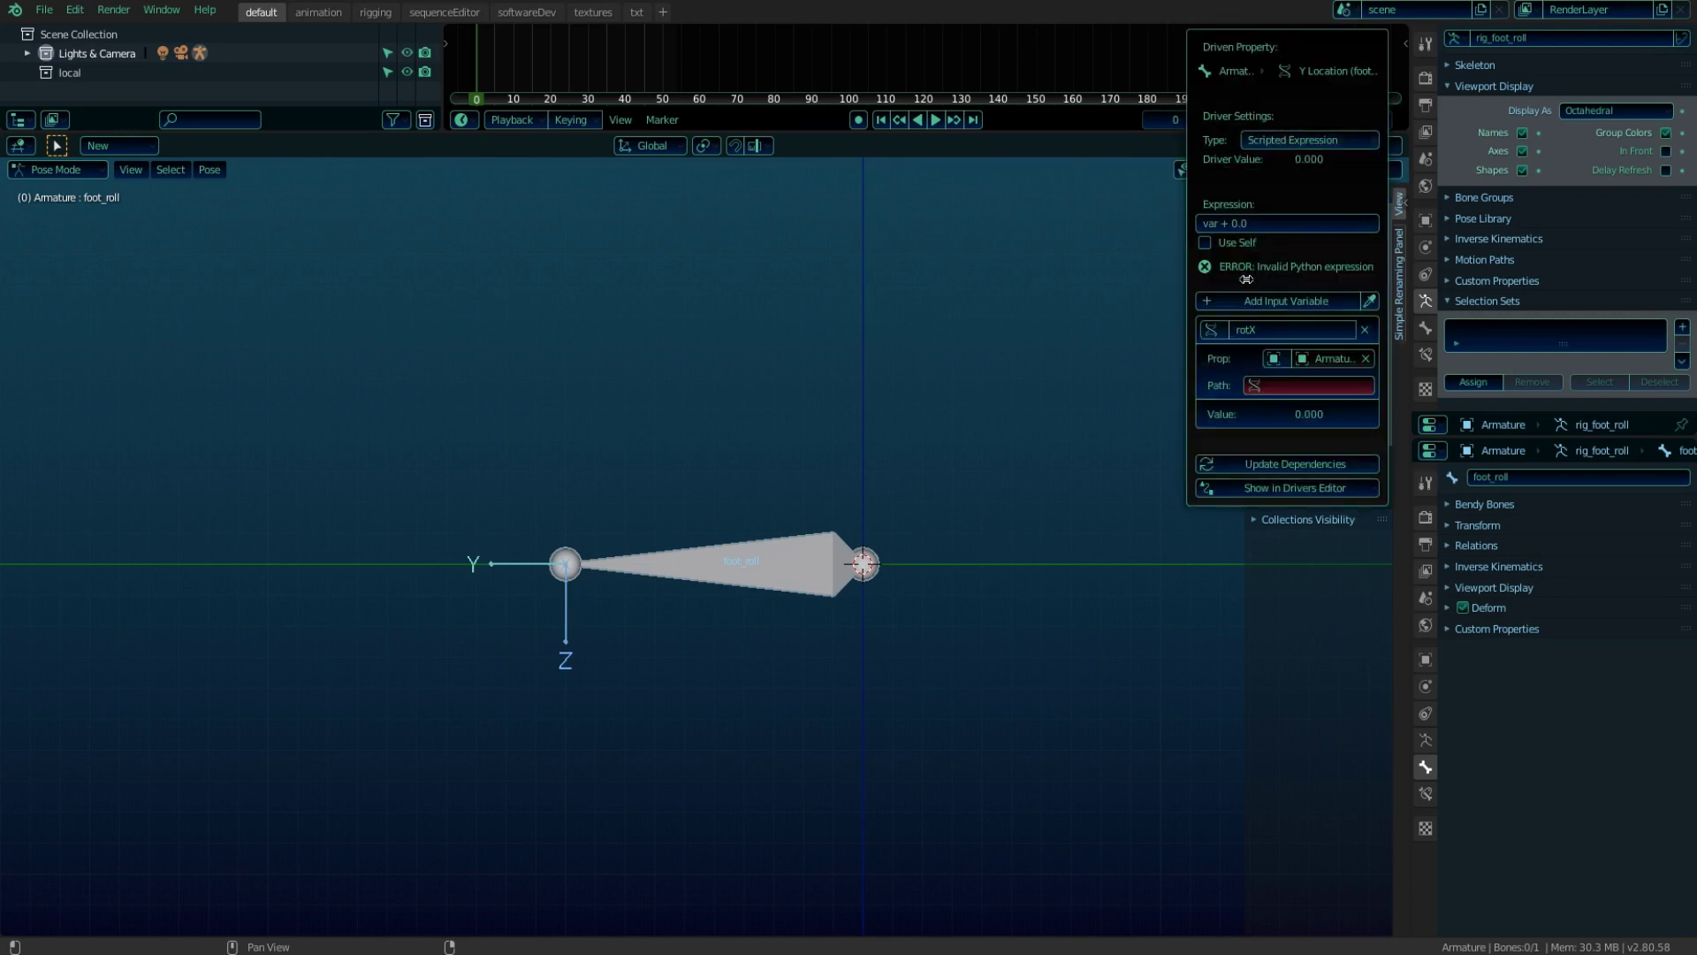
{"action": "left_click", "coordinate": [1353, 387]}
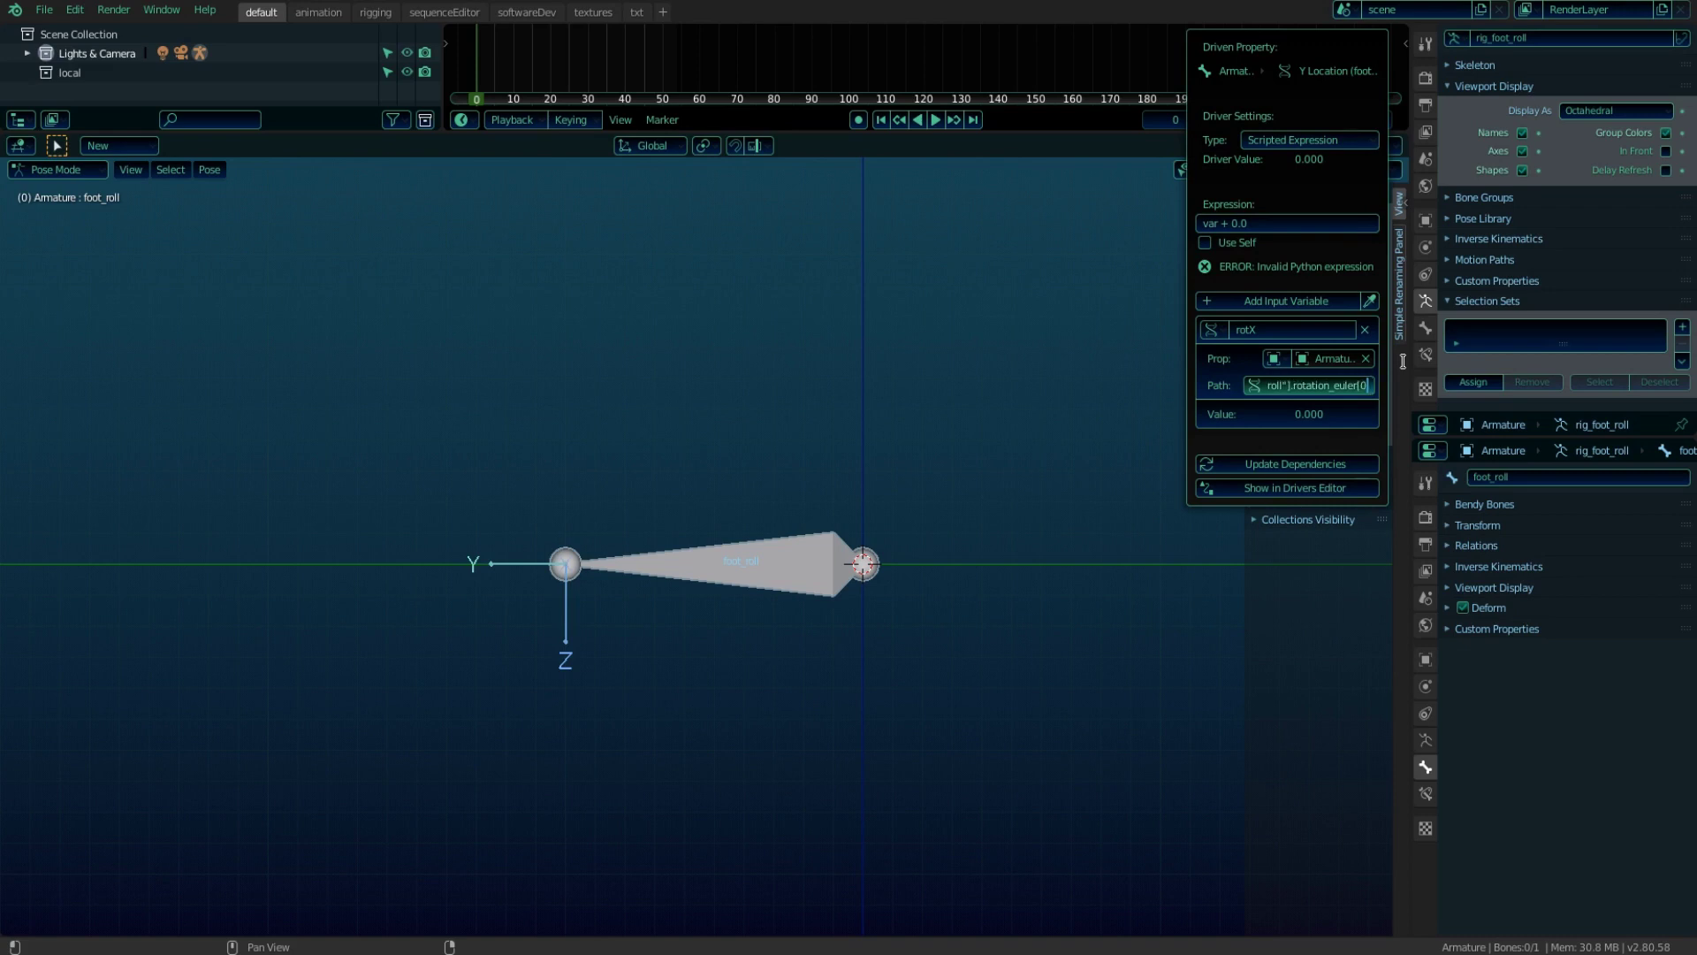
{"action": "key", "text": "Return"}
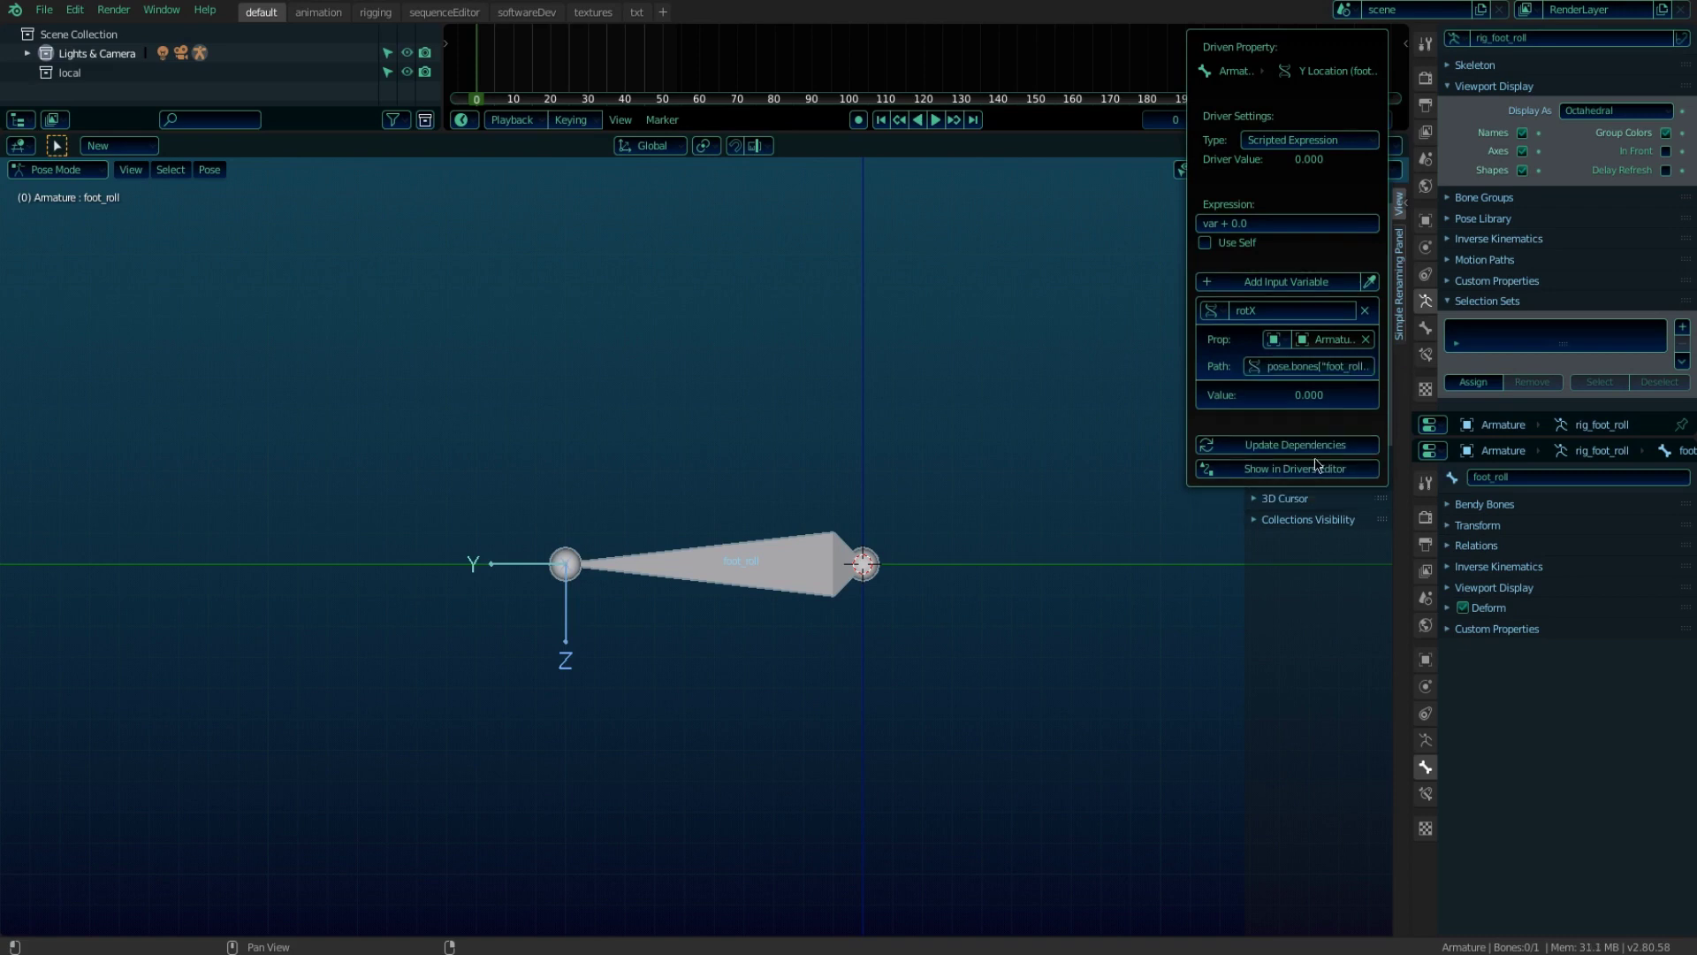
{"action": "left_click", "coordinate": [1331, 452]}
{"action": "left_click", "coordinate": [1289, 223]}
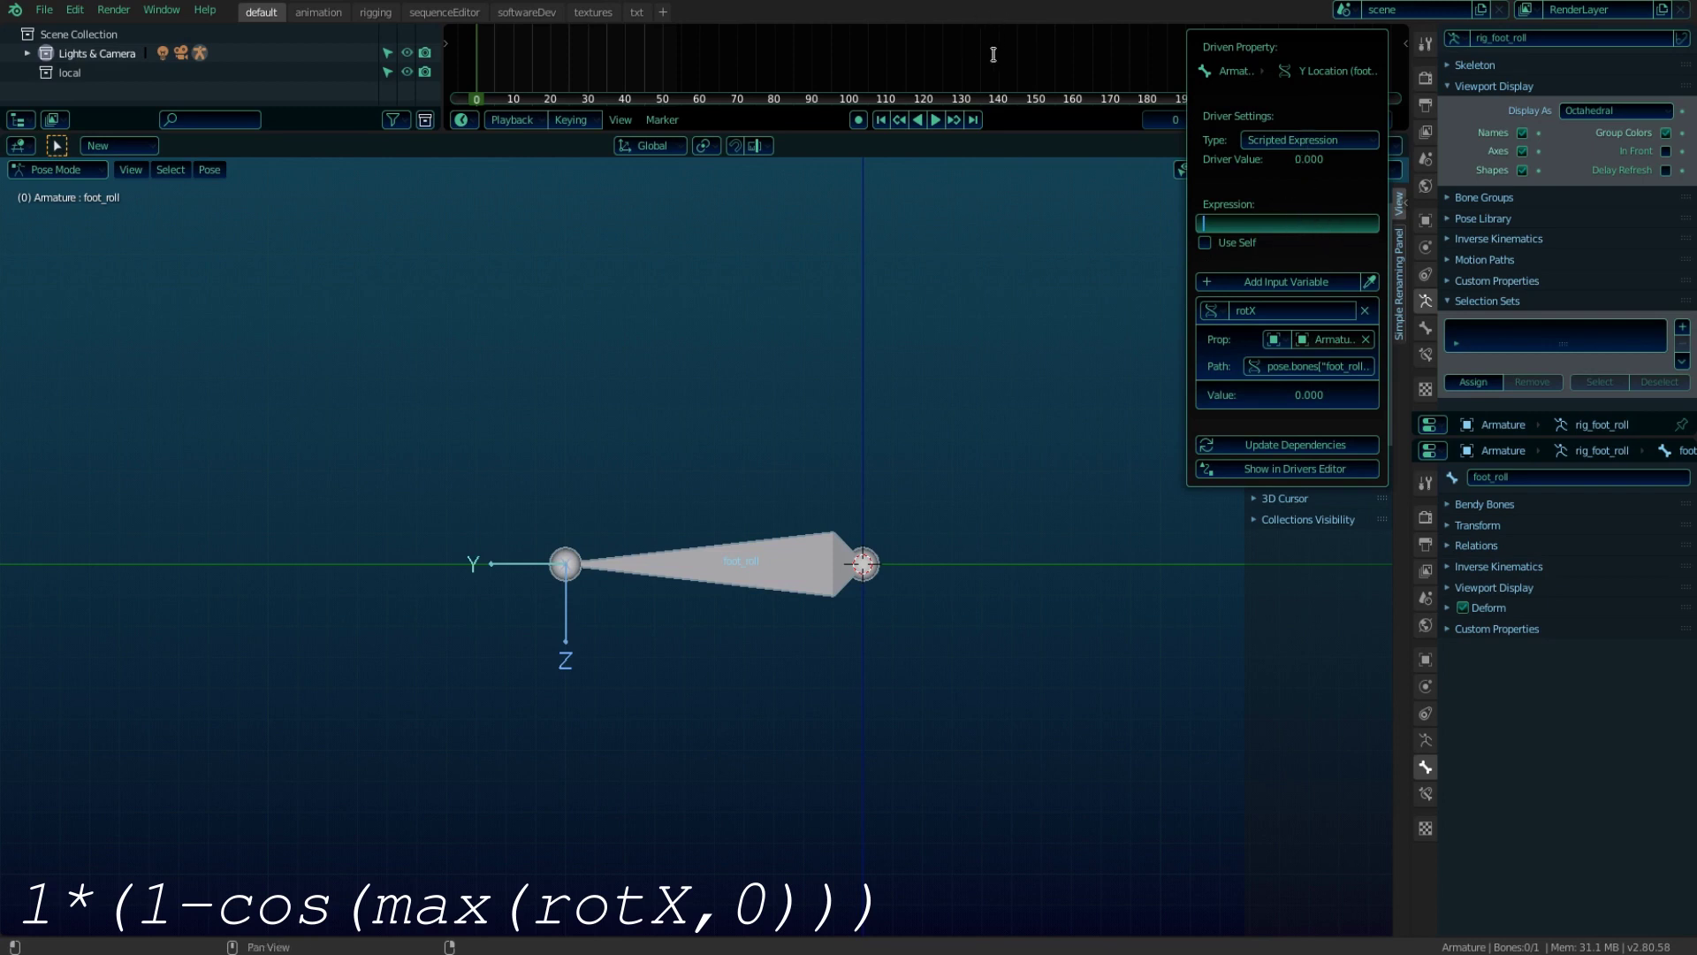
Set the Y location driver expression to 1*(1-cos(max(rotX,0)))
{"action": "right_click", "coordinate": [1301, 251]}
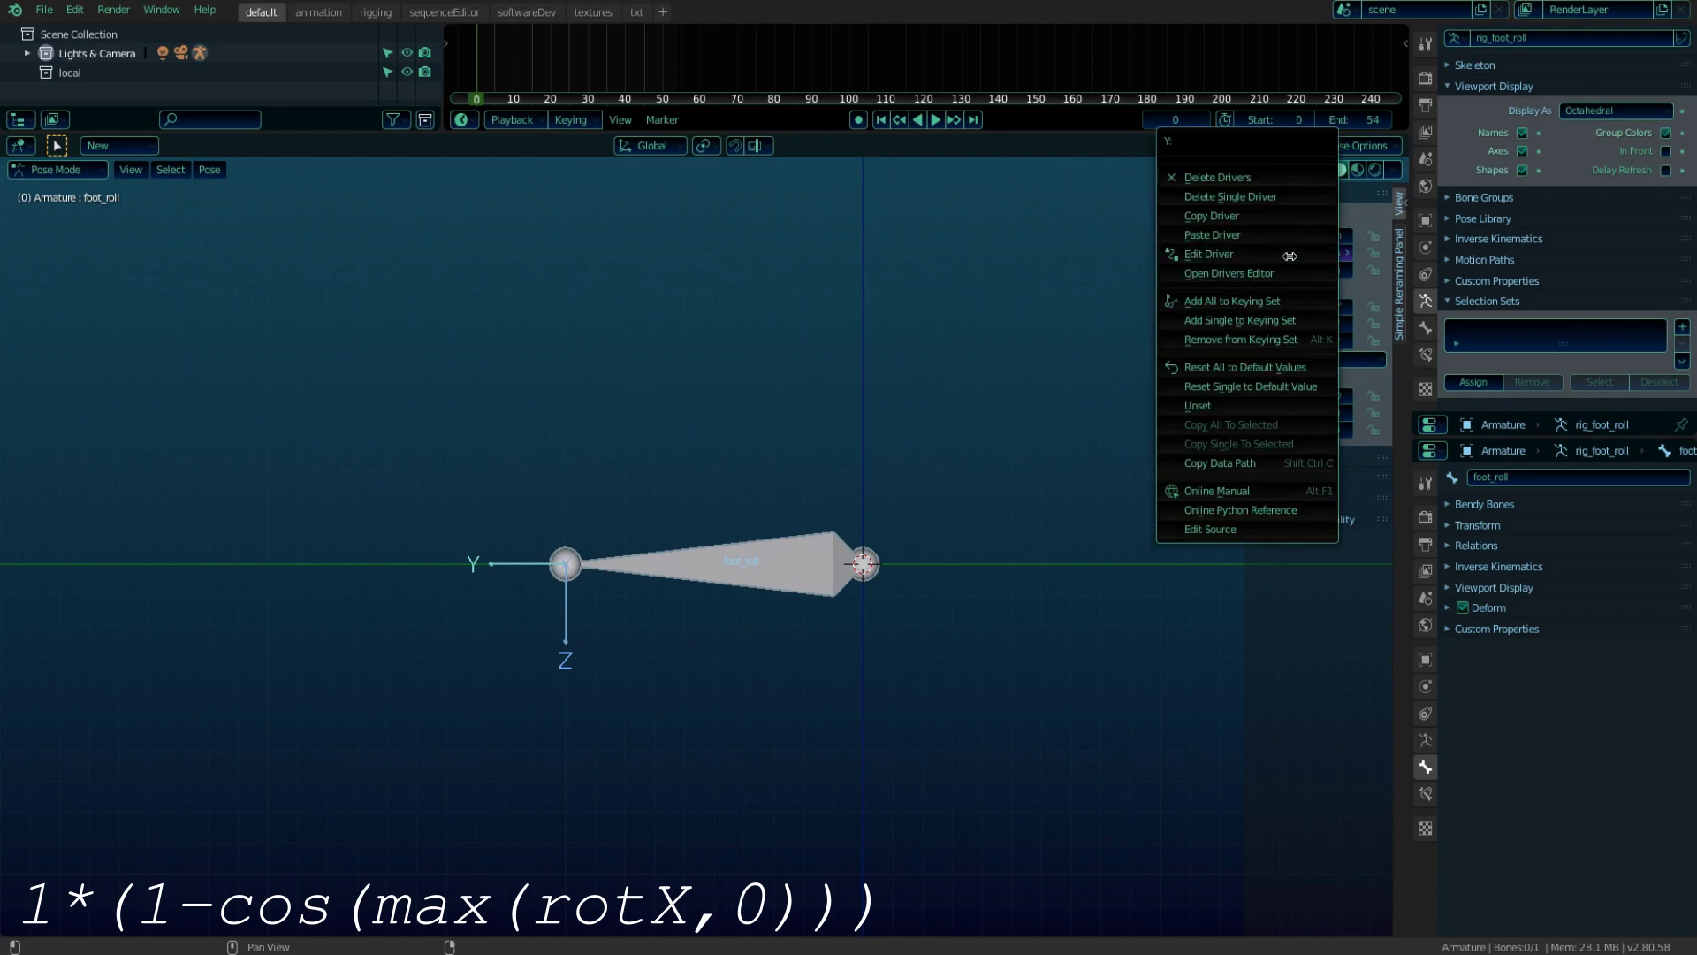
{"action": "left_click", "coordinate": [1288, 254]}
{"action": "left_click", "coordinate": [1283, 340]}
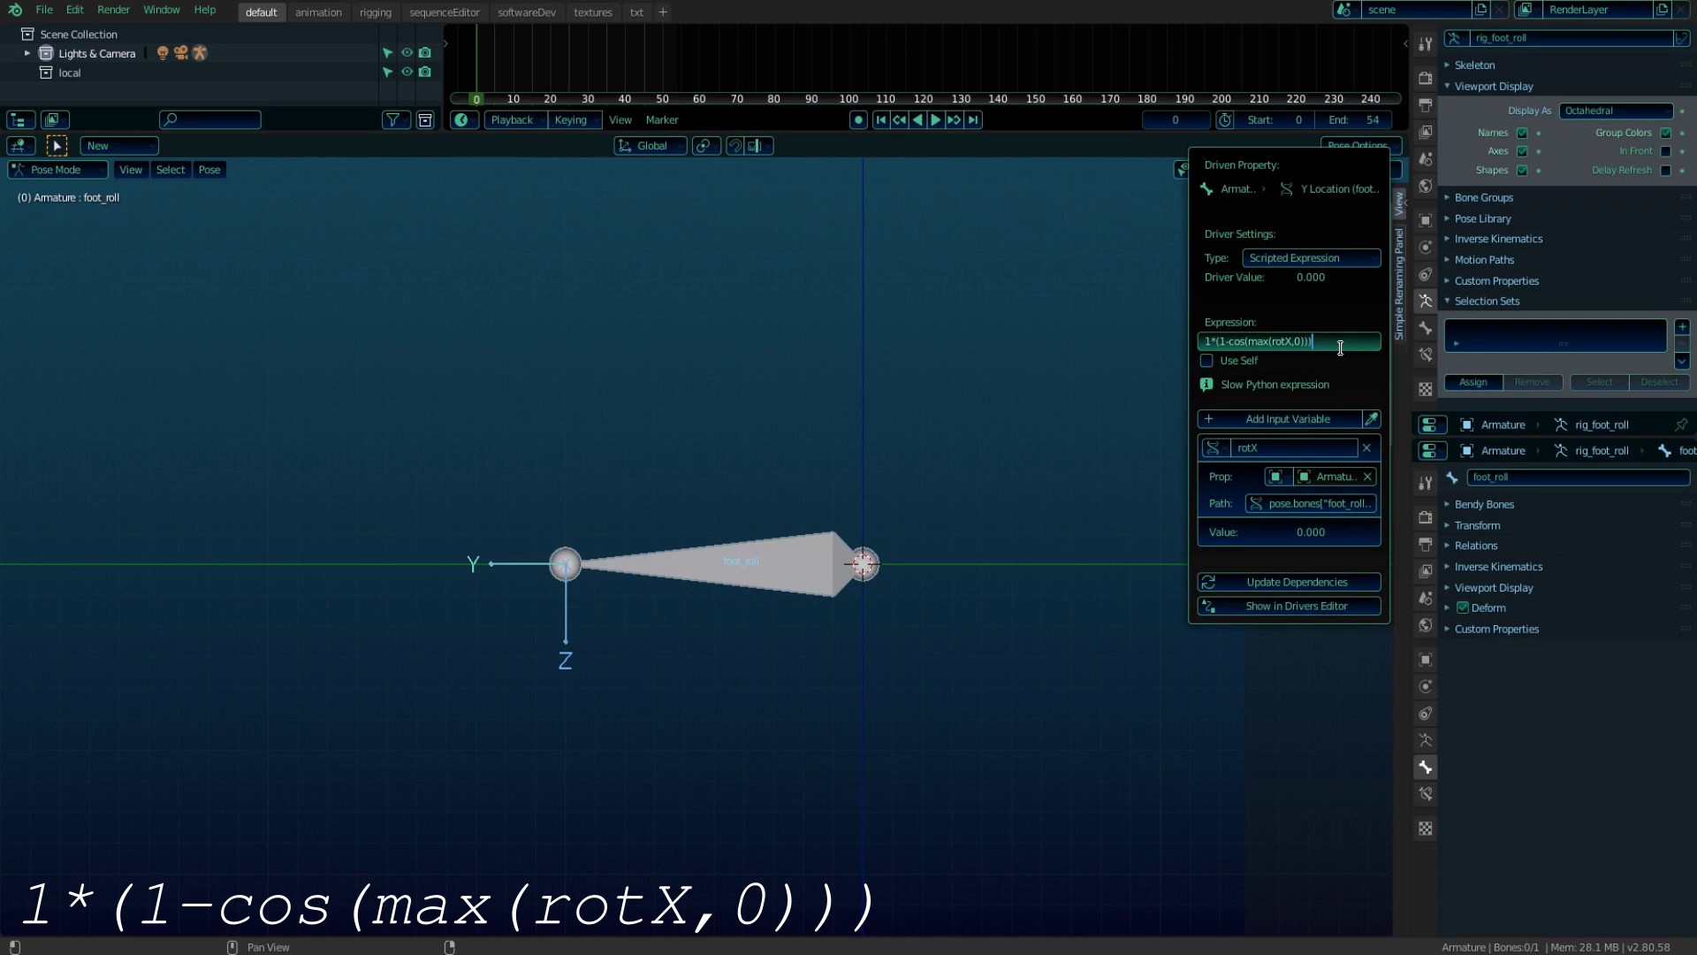
{"action": "key", "text": "Return"}
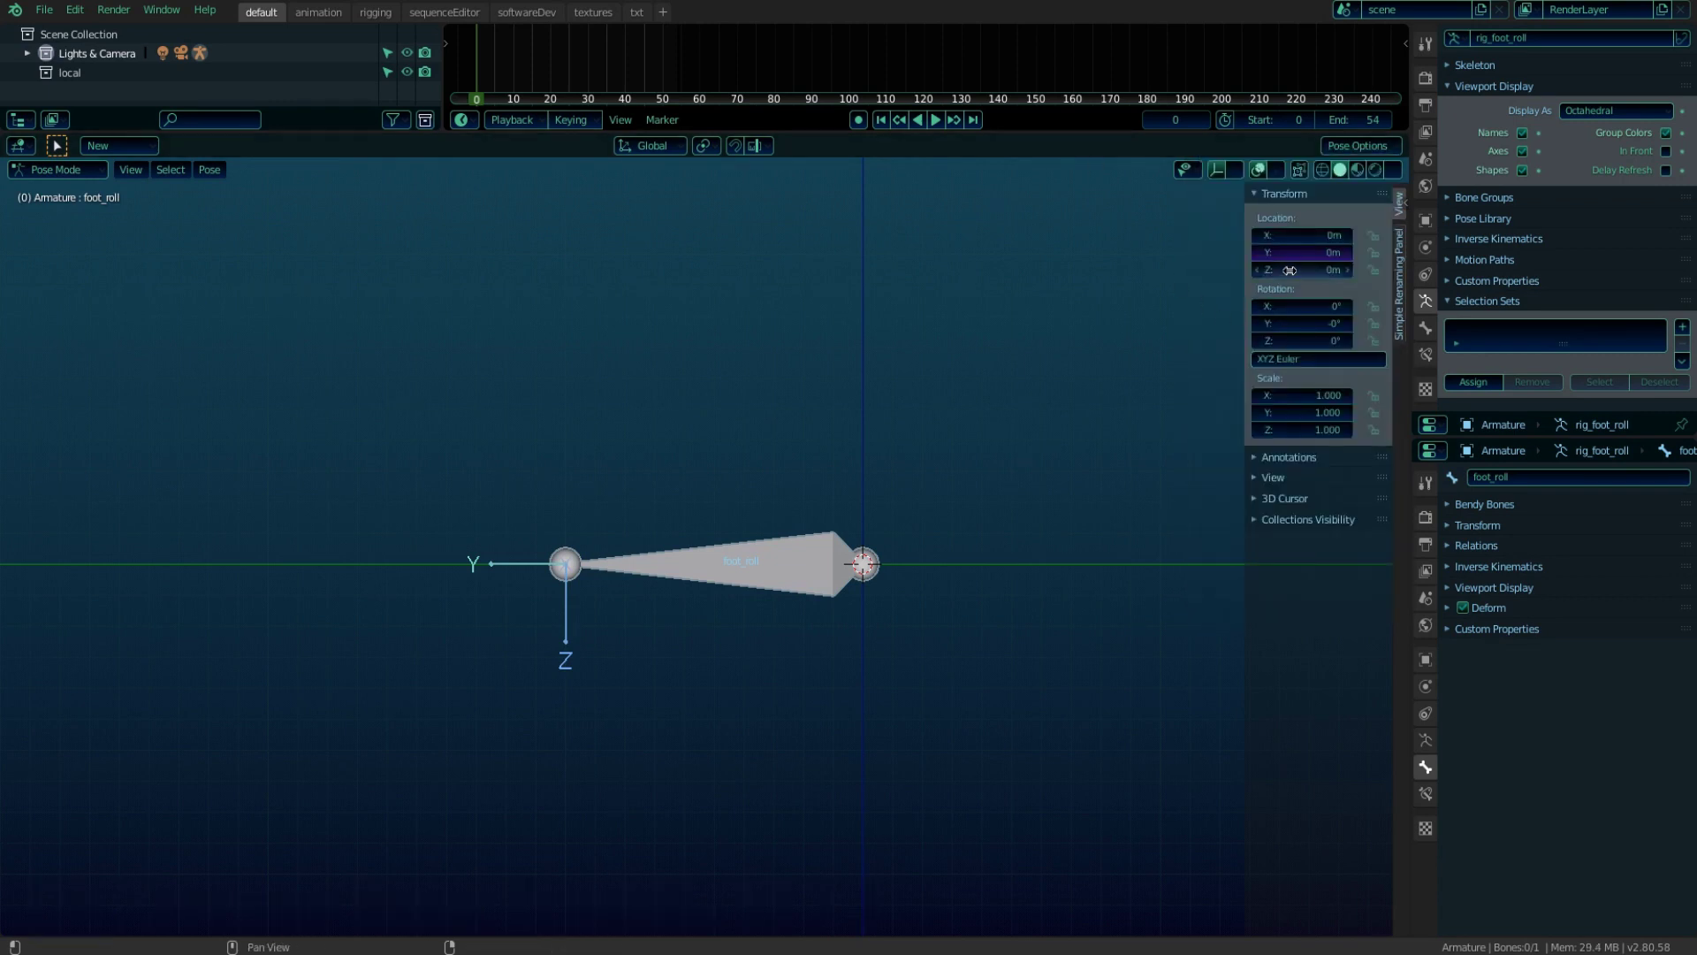
Copy the Y location driver onto foot_roll's Z location
{"action": "right_click", "coordinate": [1298, 255]}
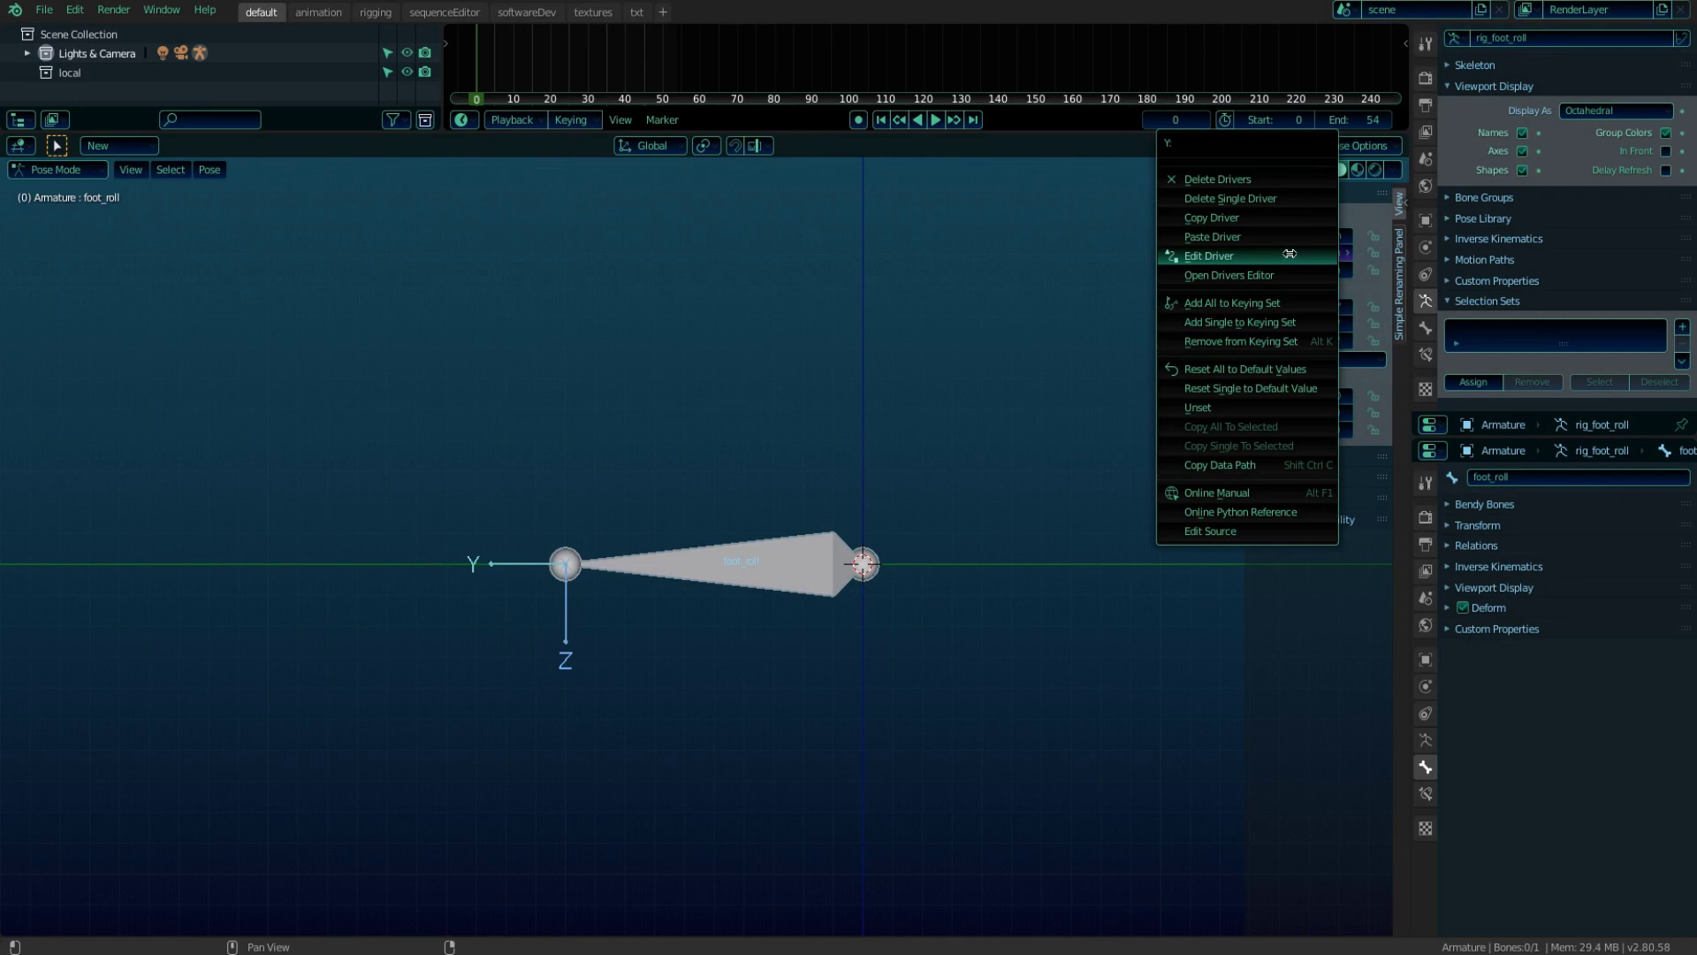
{"action": "left_click", "coordinate": [1272, 219]}
{"action": "right_click", "coordinate": [1296, 269]}
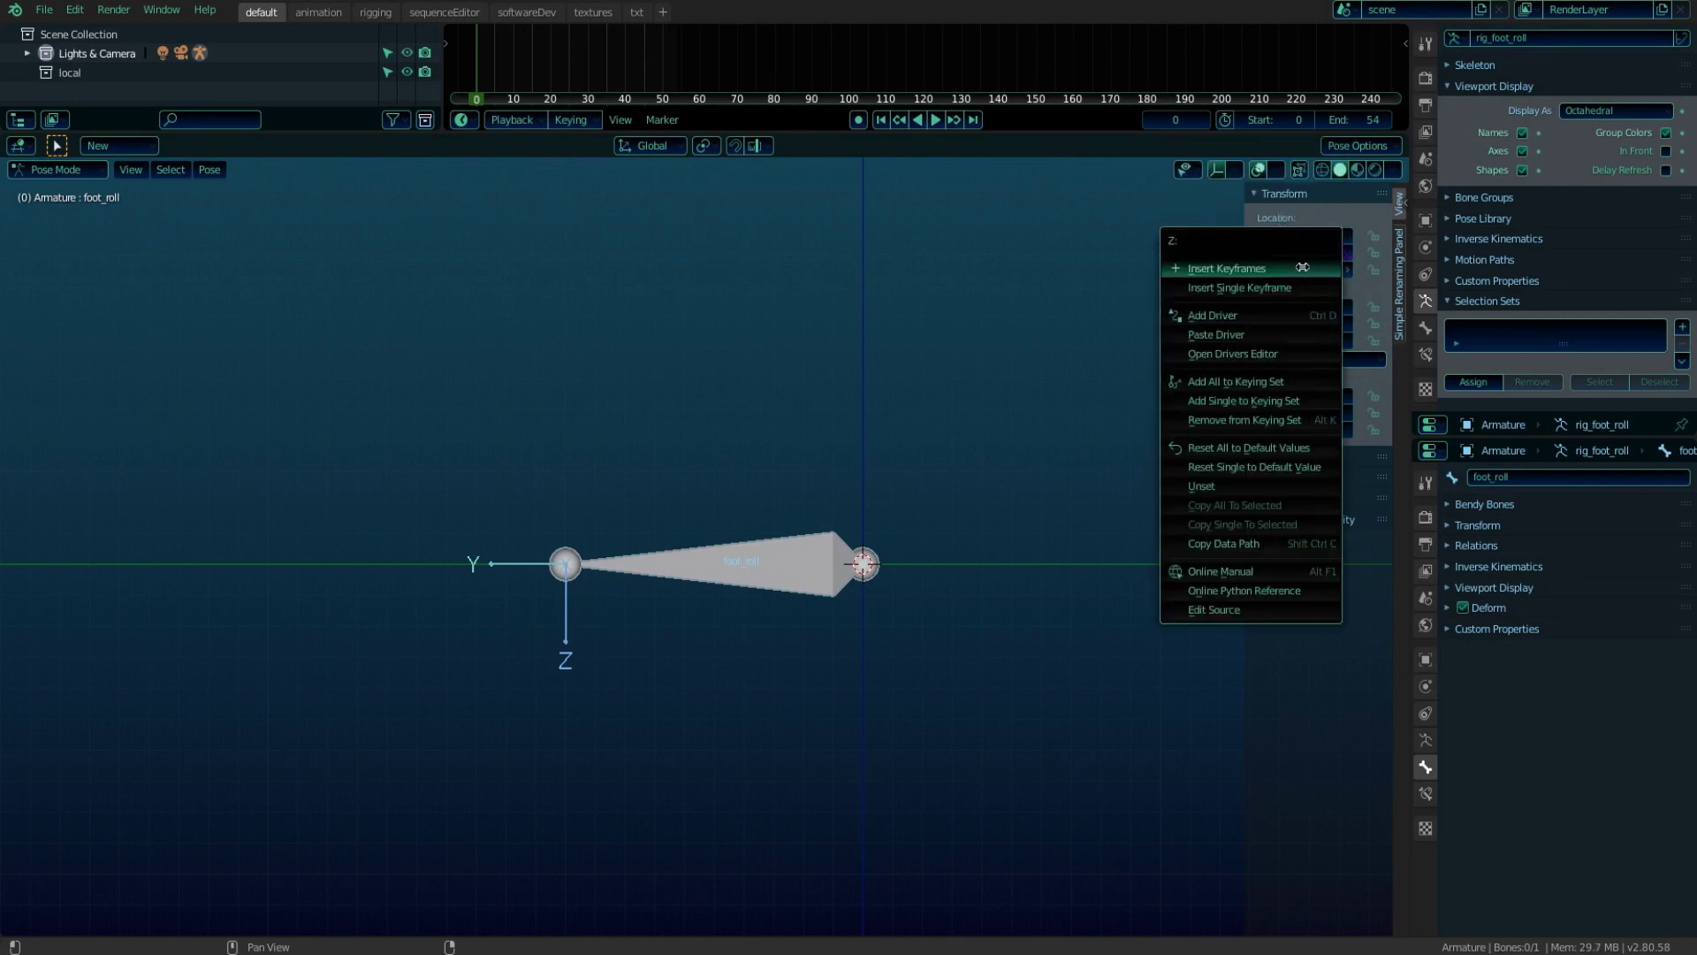
{"action": "left_click", "coordinate": [1274, 327]}
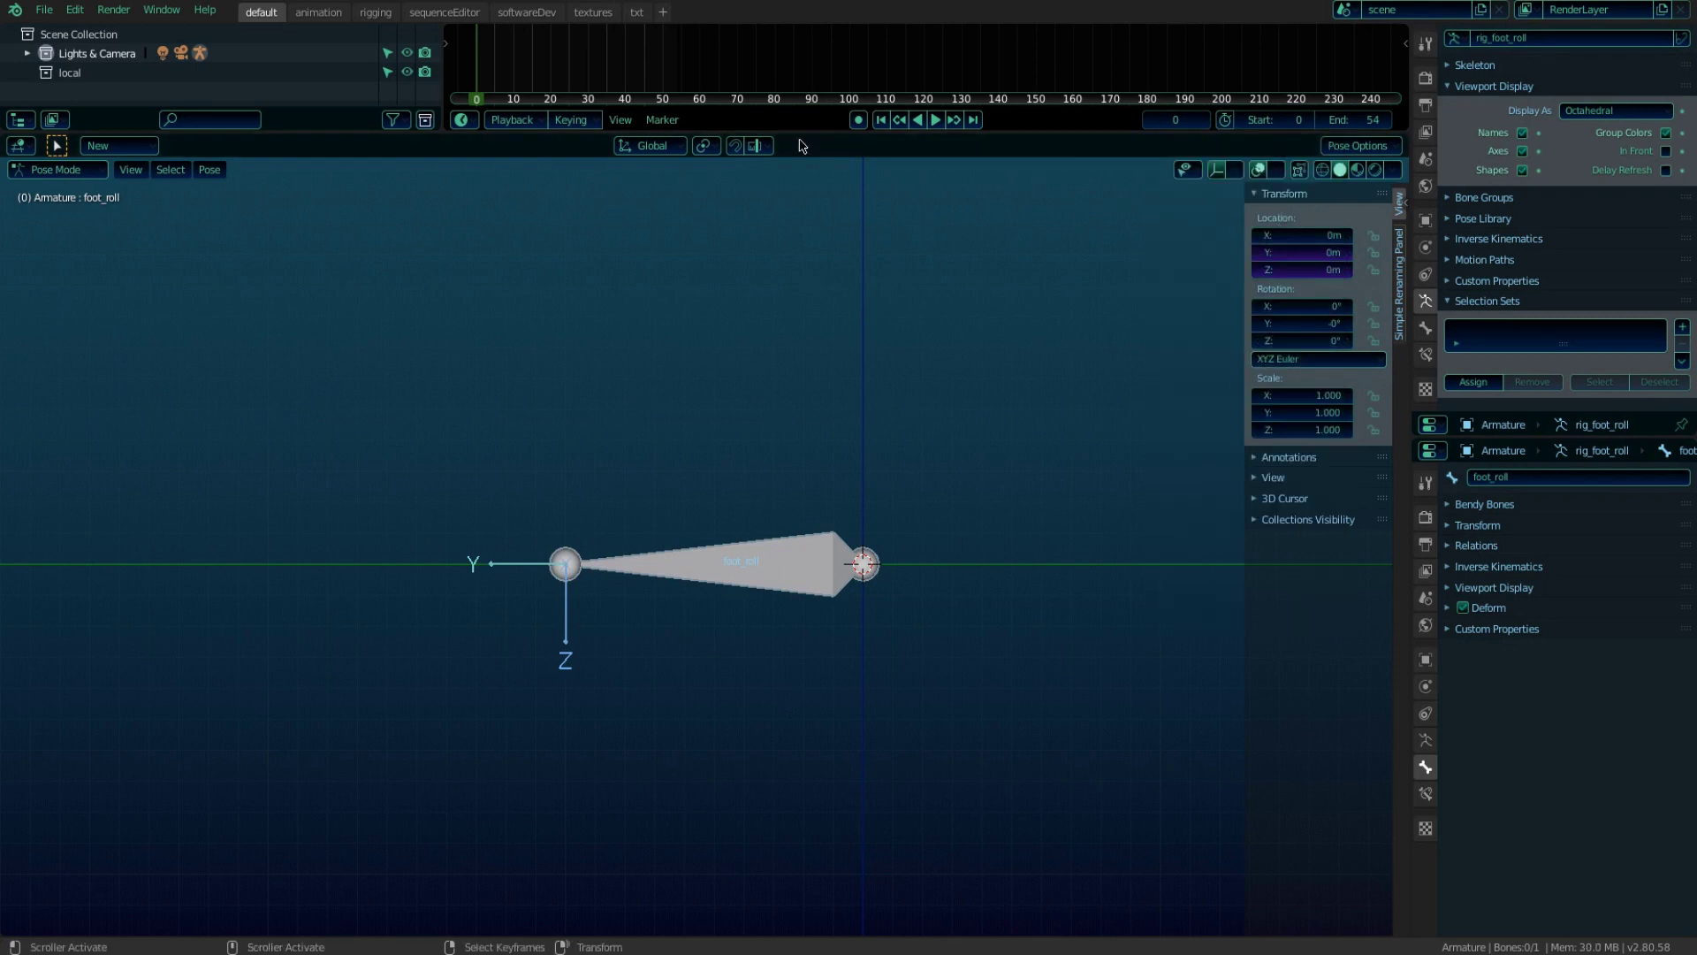
Change the Z location driver's expression to -1*sin(max(rotX,0))
{"action": "right_click", "coordinate": [1314, 269]}
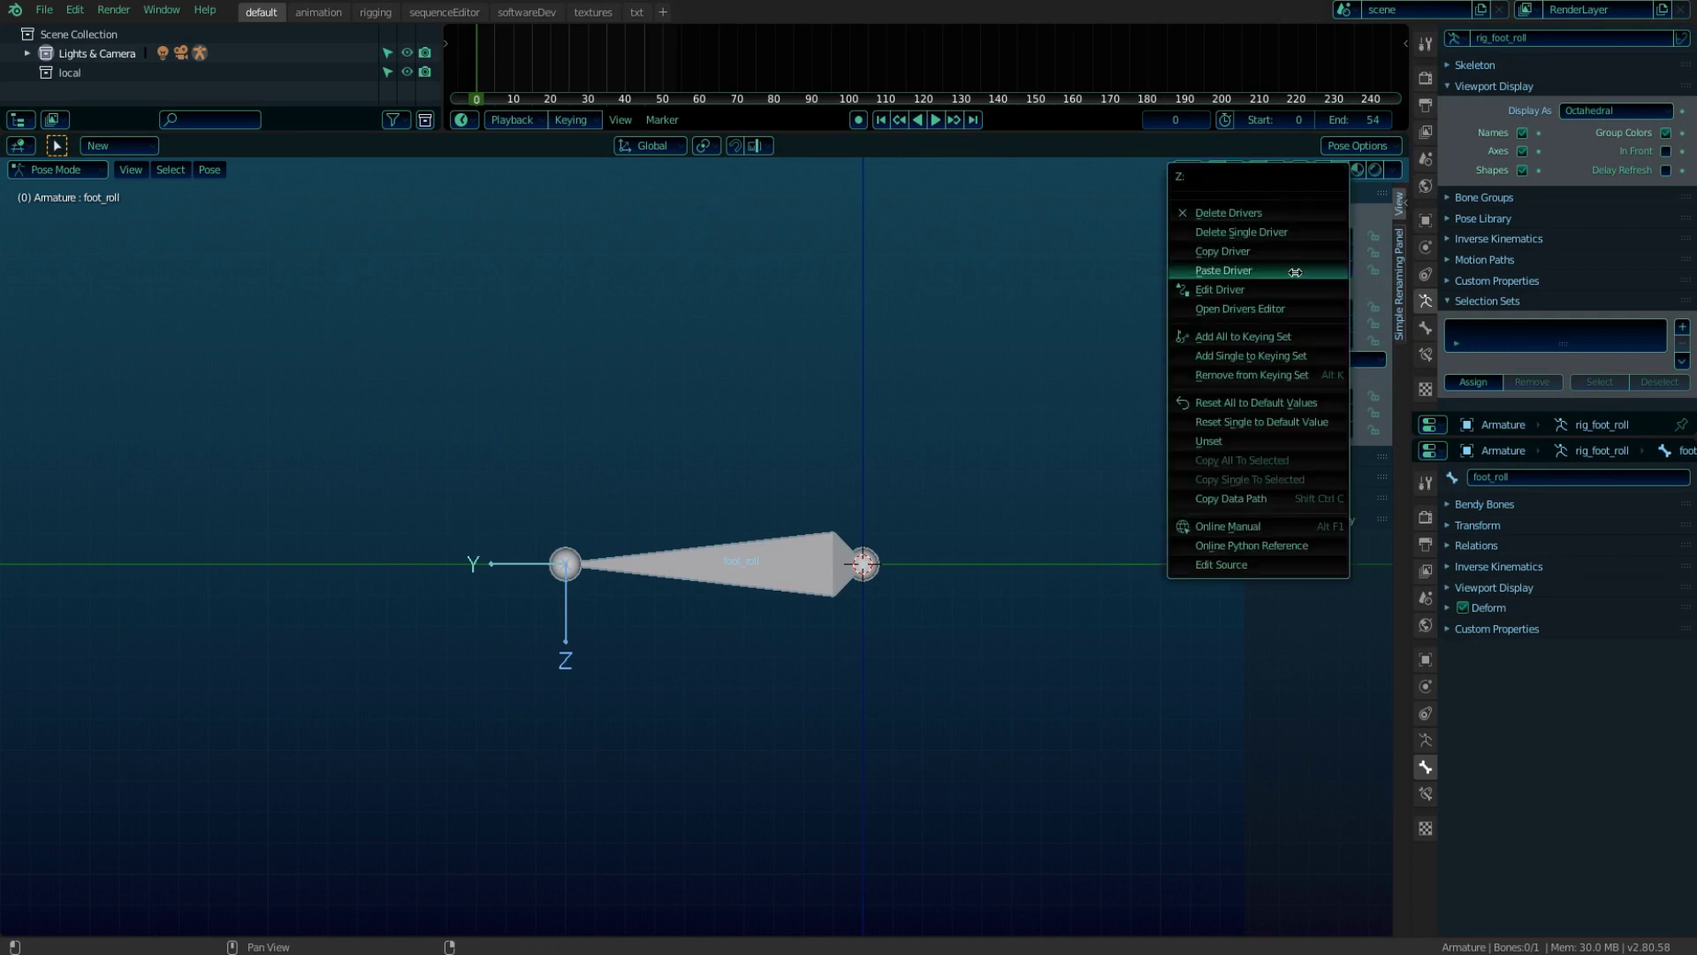
{"action": "left_click", "coordinate": [1262, 290]}
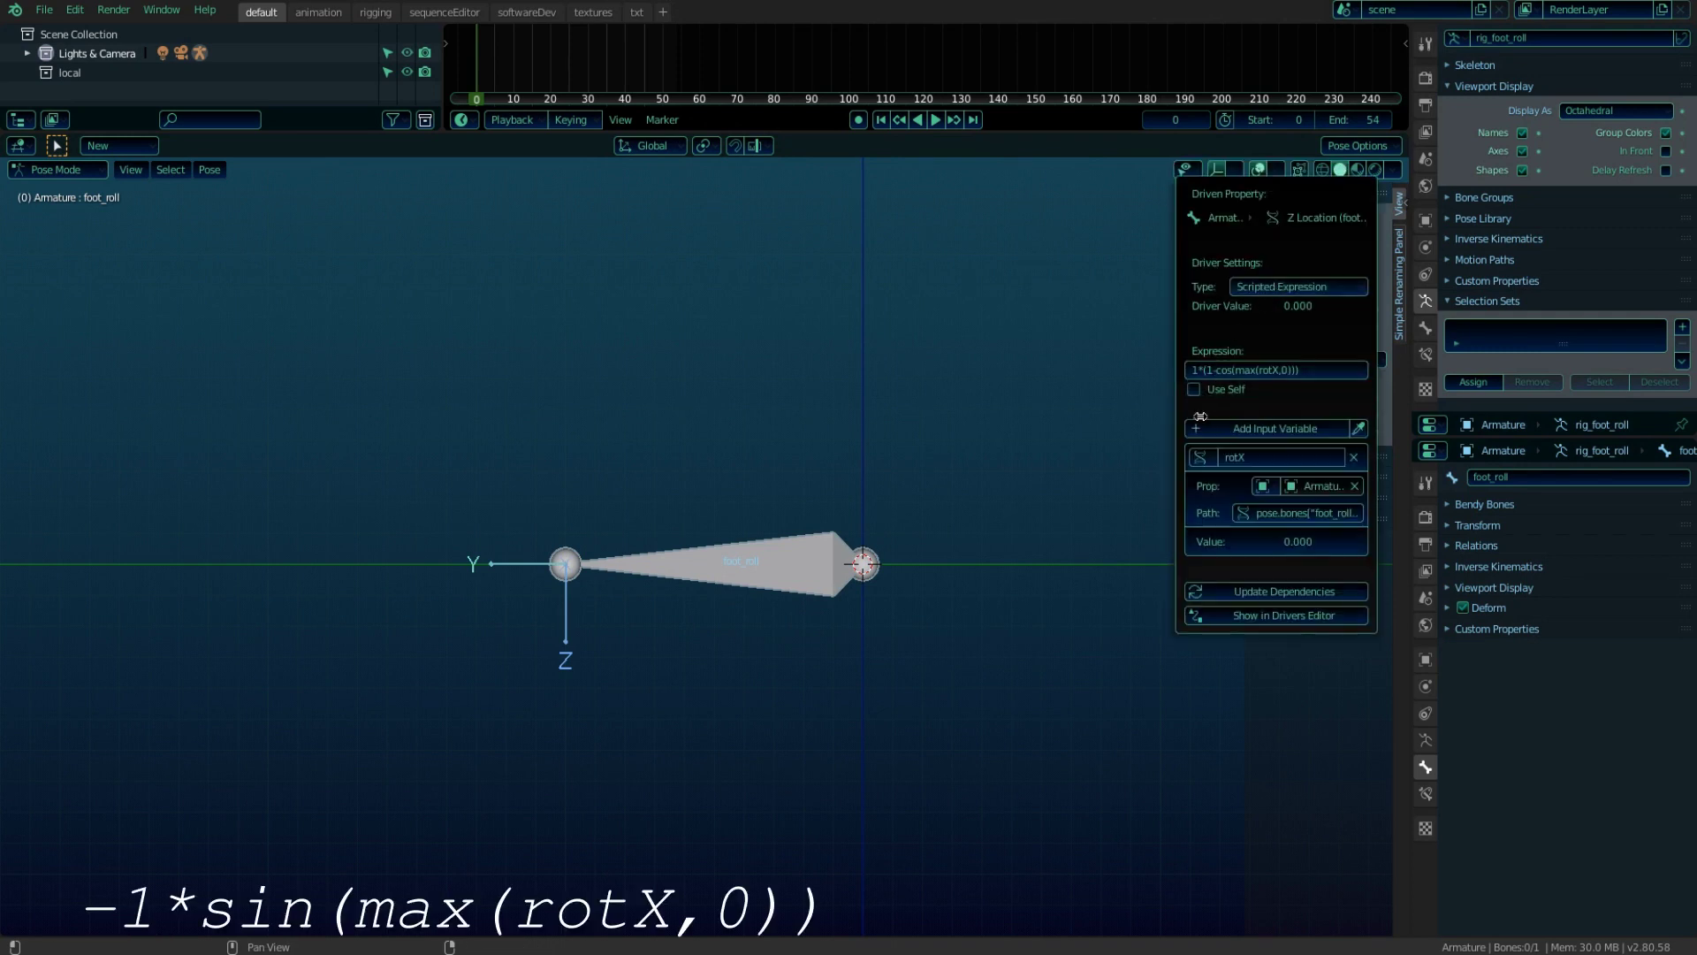
{"action": "left_click", "coordinate": [1259, 369]}
{"action": "key", "text": "ctrl+v"}
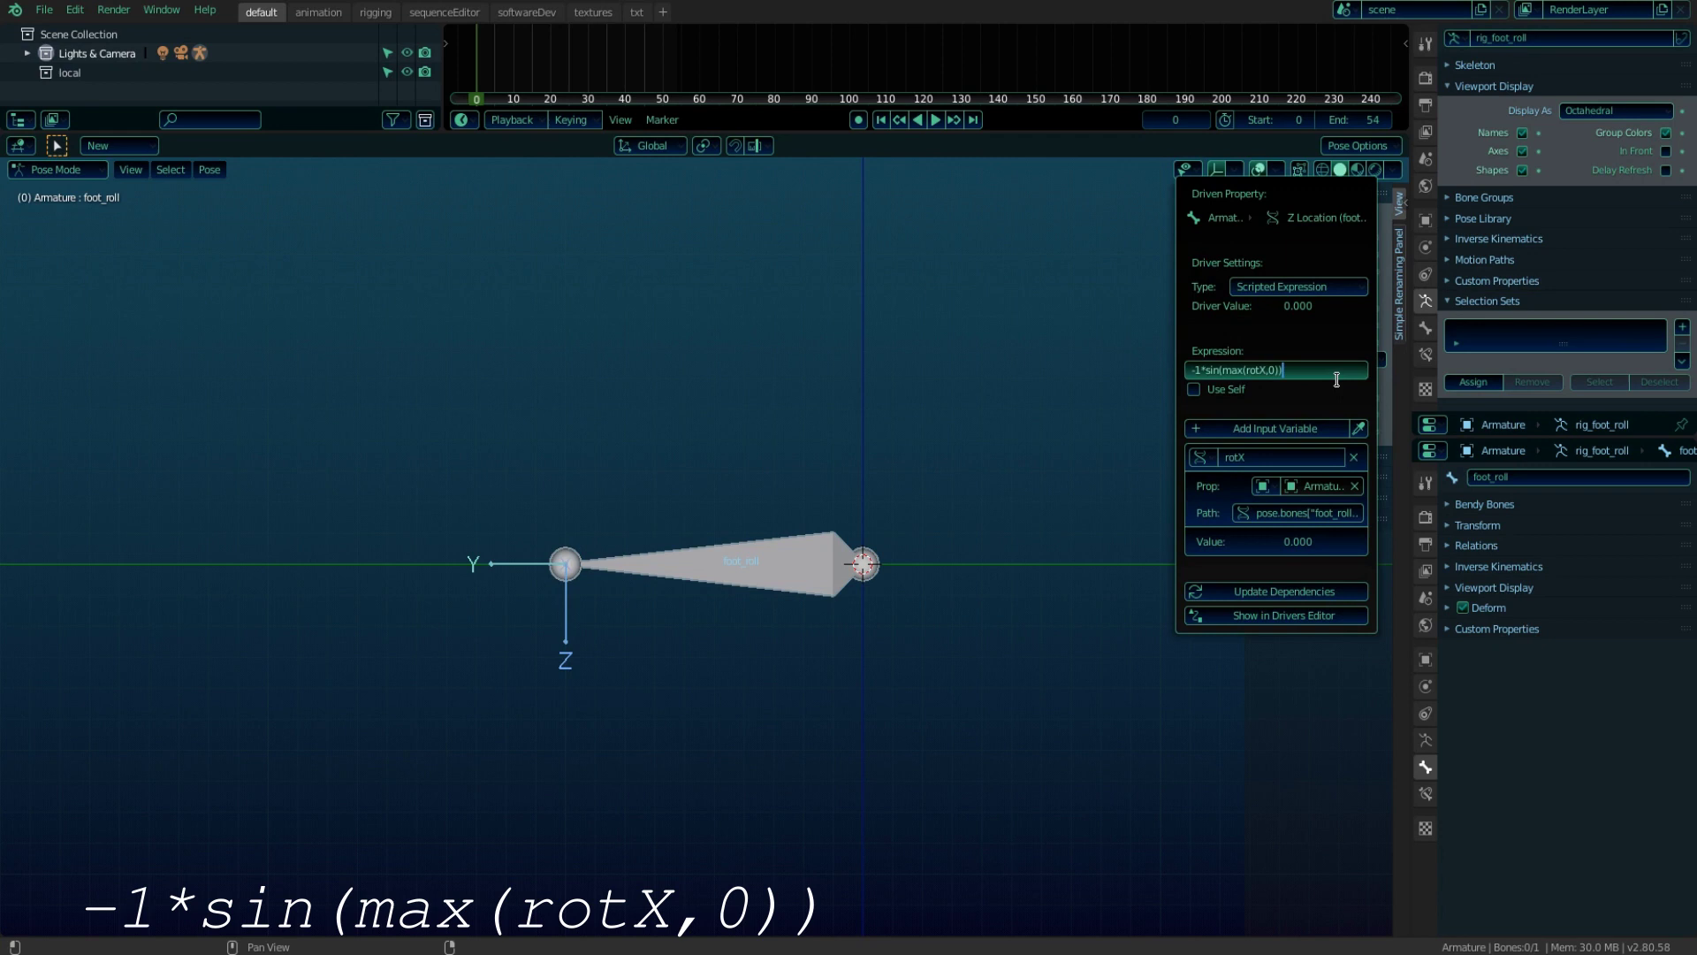
{"action": "left_click", "coordinate": [1271, 590]}
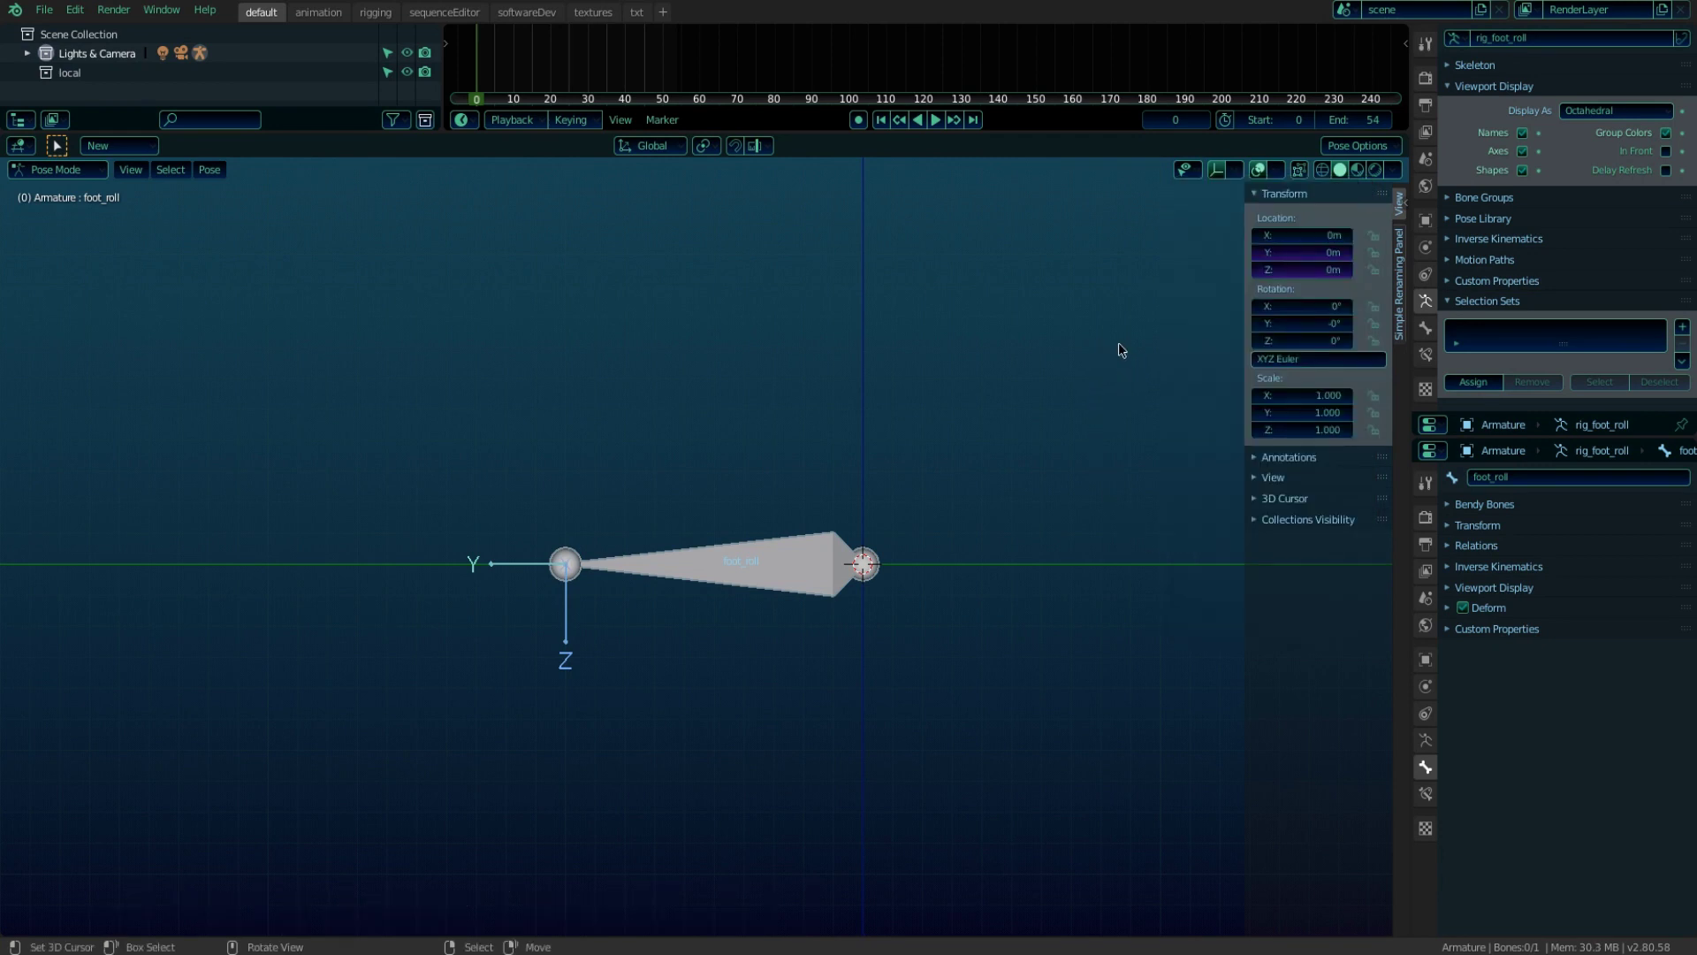
Select foot_roll, show the toolbar and pick the Rotate tool
{"action": "left_click", "coordinate": [811, 548]}
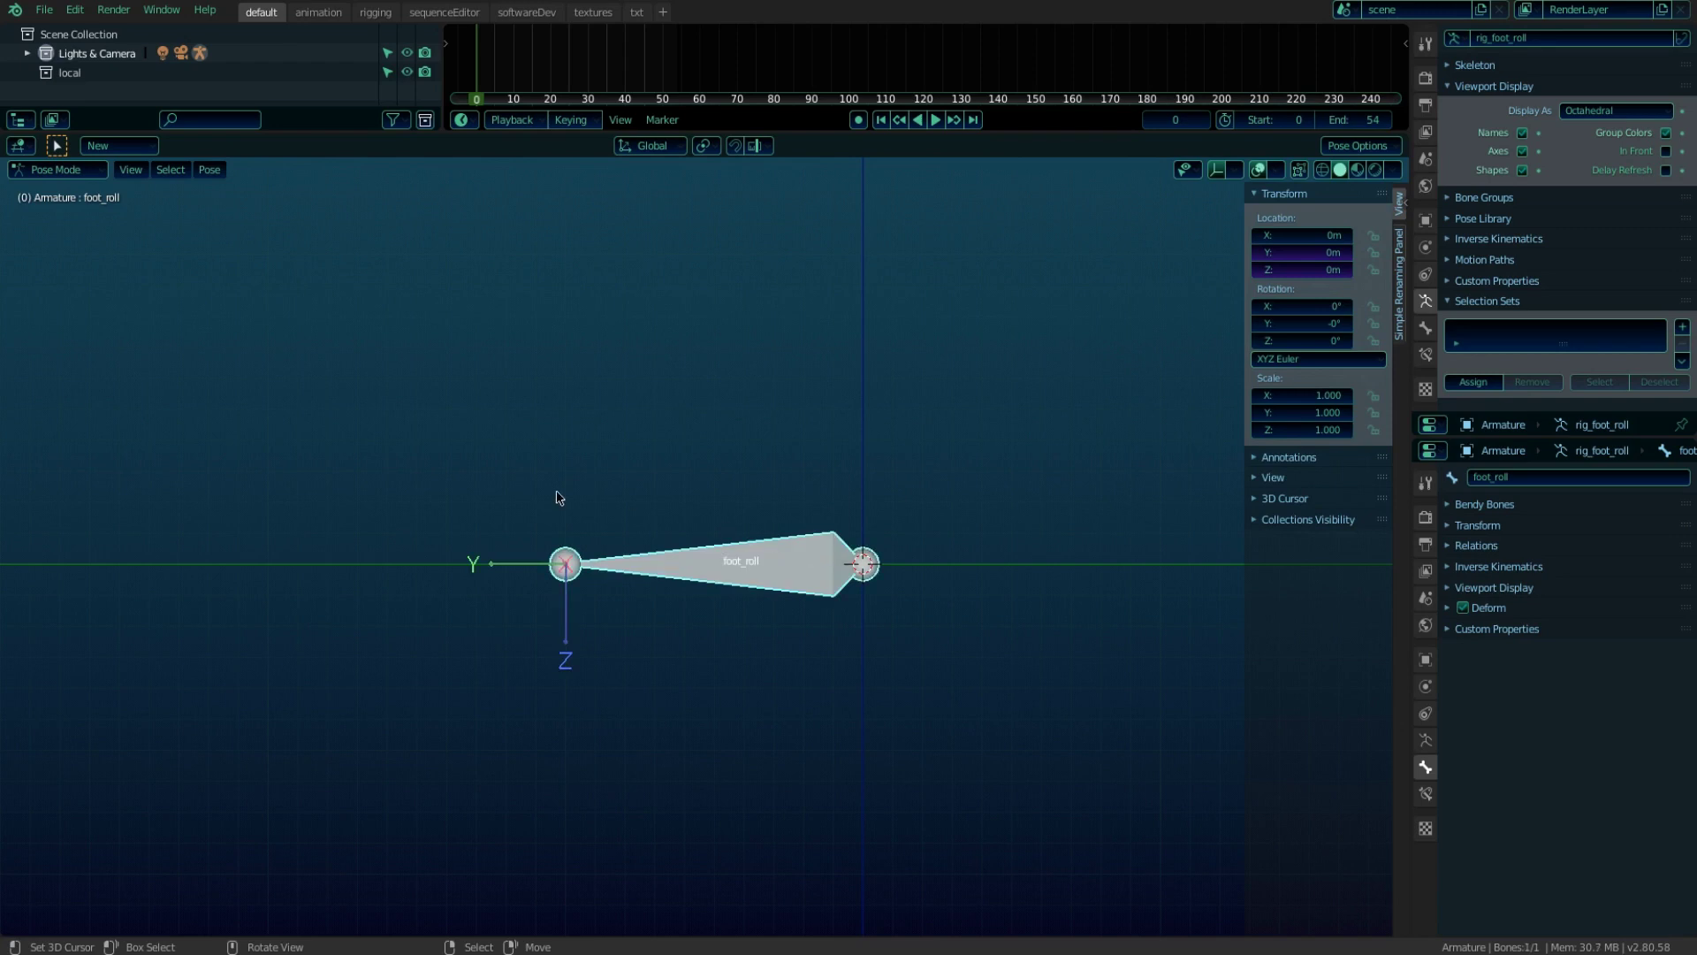
{"action": "left_click", "coordinate": [131, 168]}
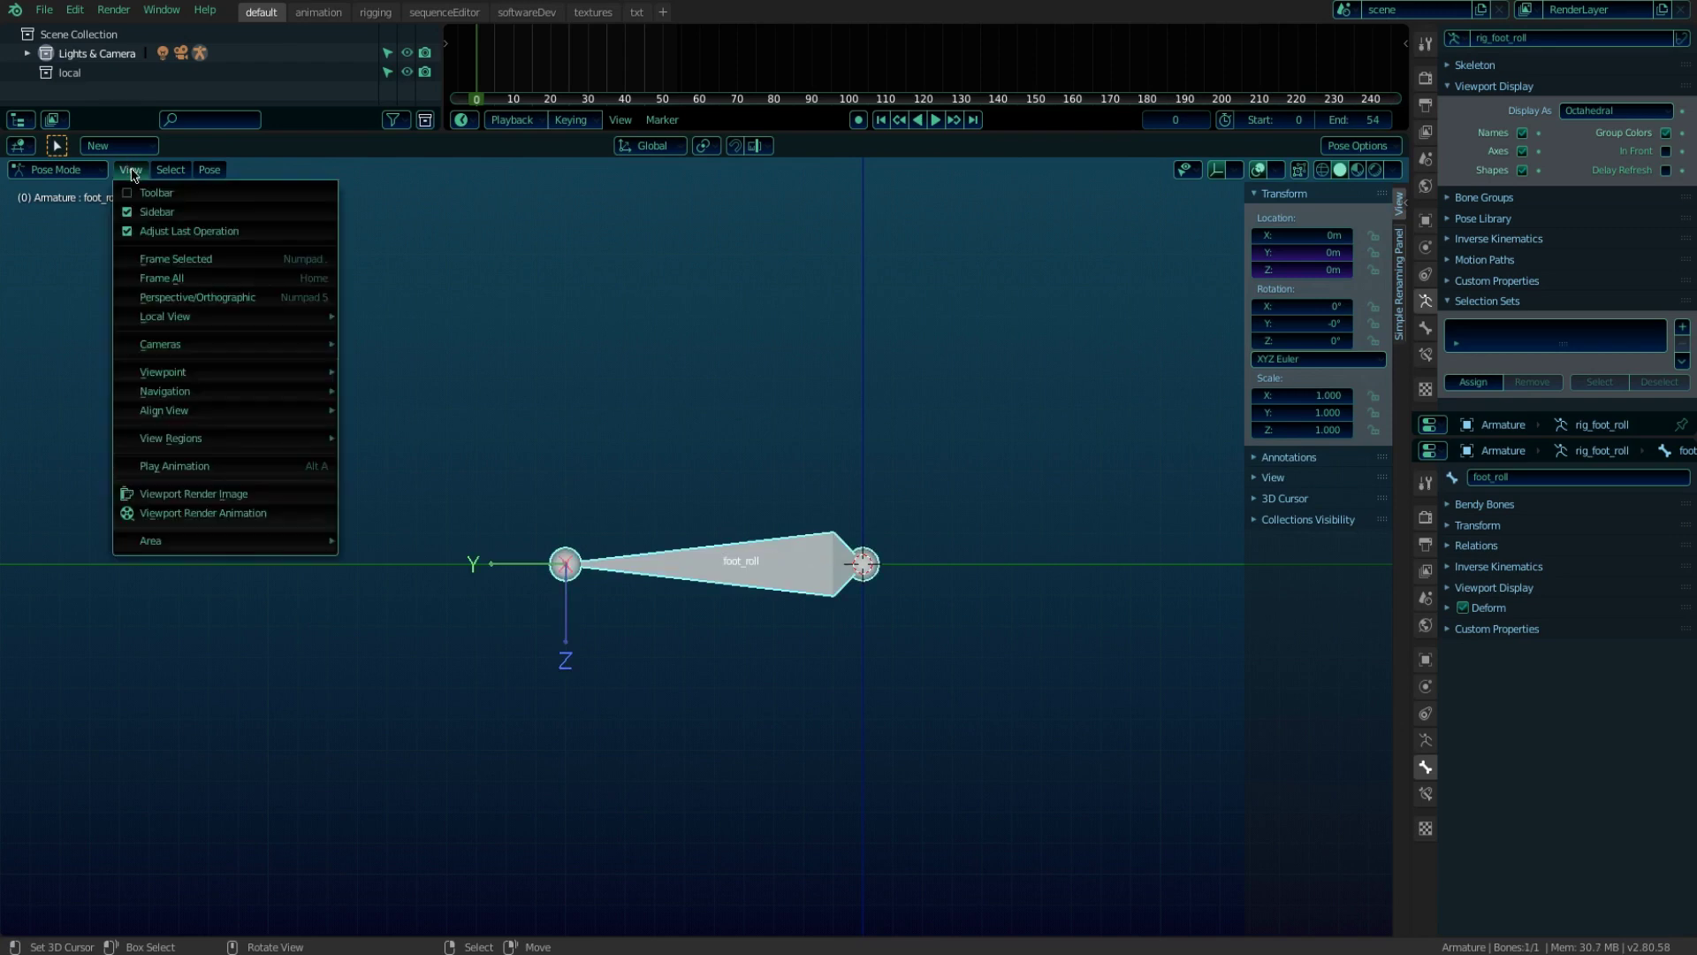
{"action": "left_click", "coordinate": [212, 194]}
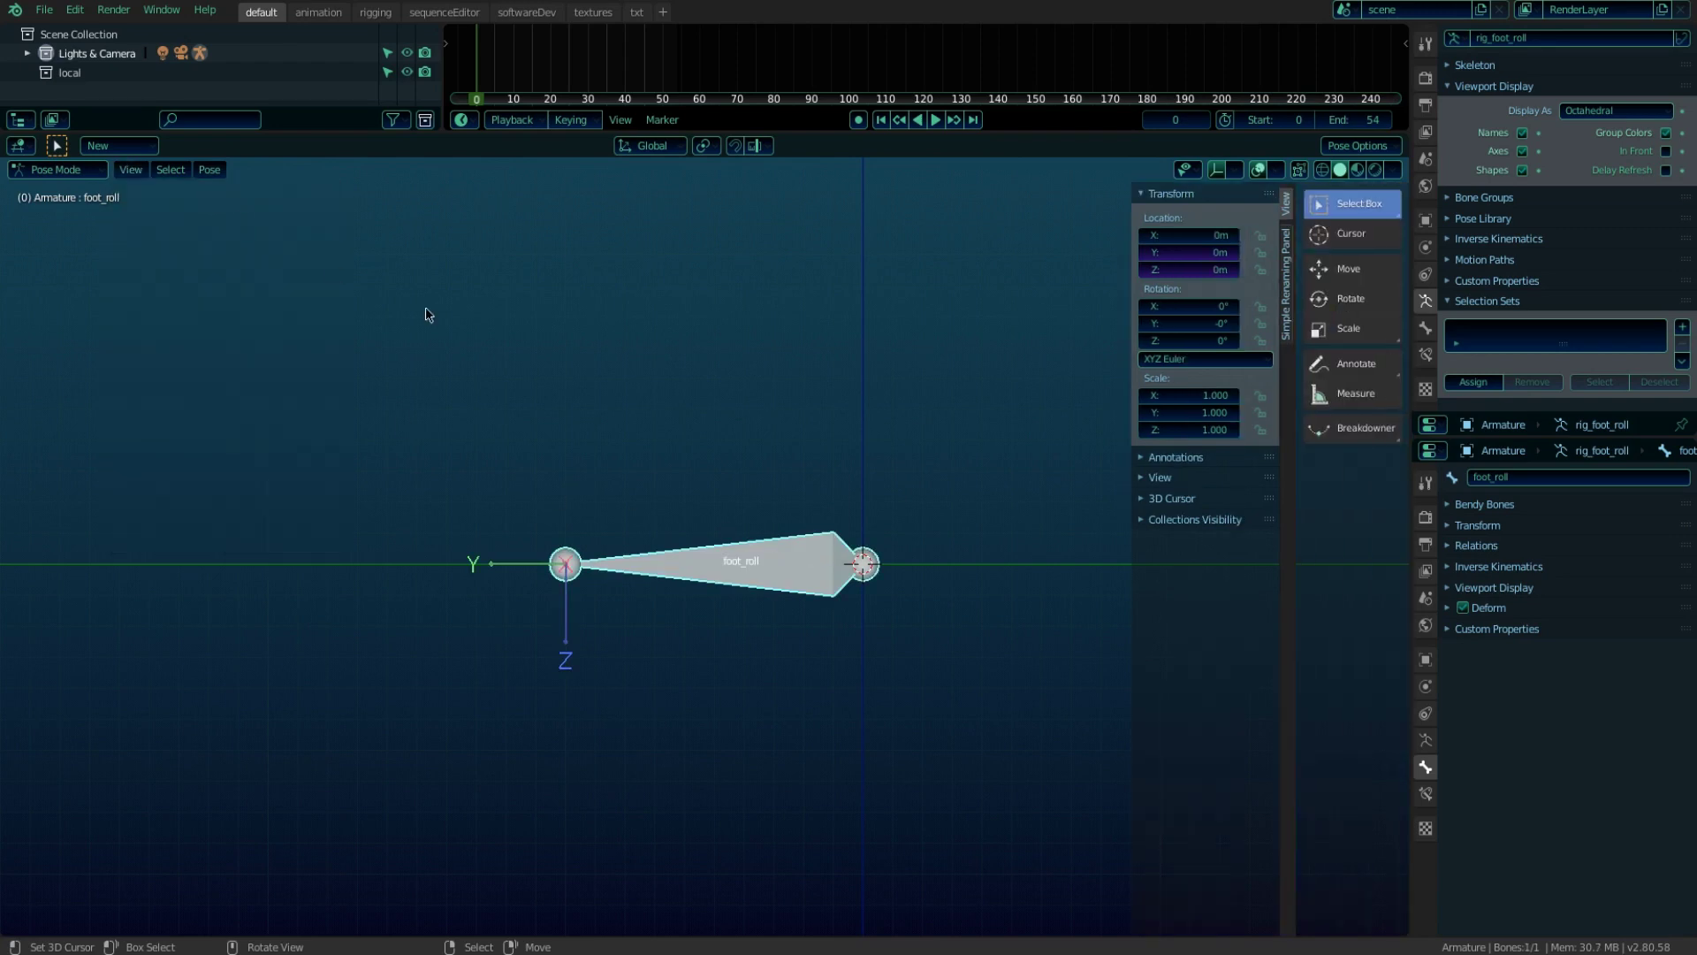
{"action": "left_click", "coordinate": [1353, 298]}
Test-roll foot_roll around X to check its driven location shift
{"action": "left_click_drag", "start_coordinate": [919, 520], "coordinate": [940, 589]}
{"action": "middle_click_drag", "start_coordinate": [665, 599], "coordinate": [765, 663]}
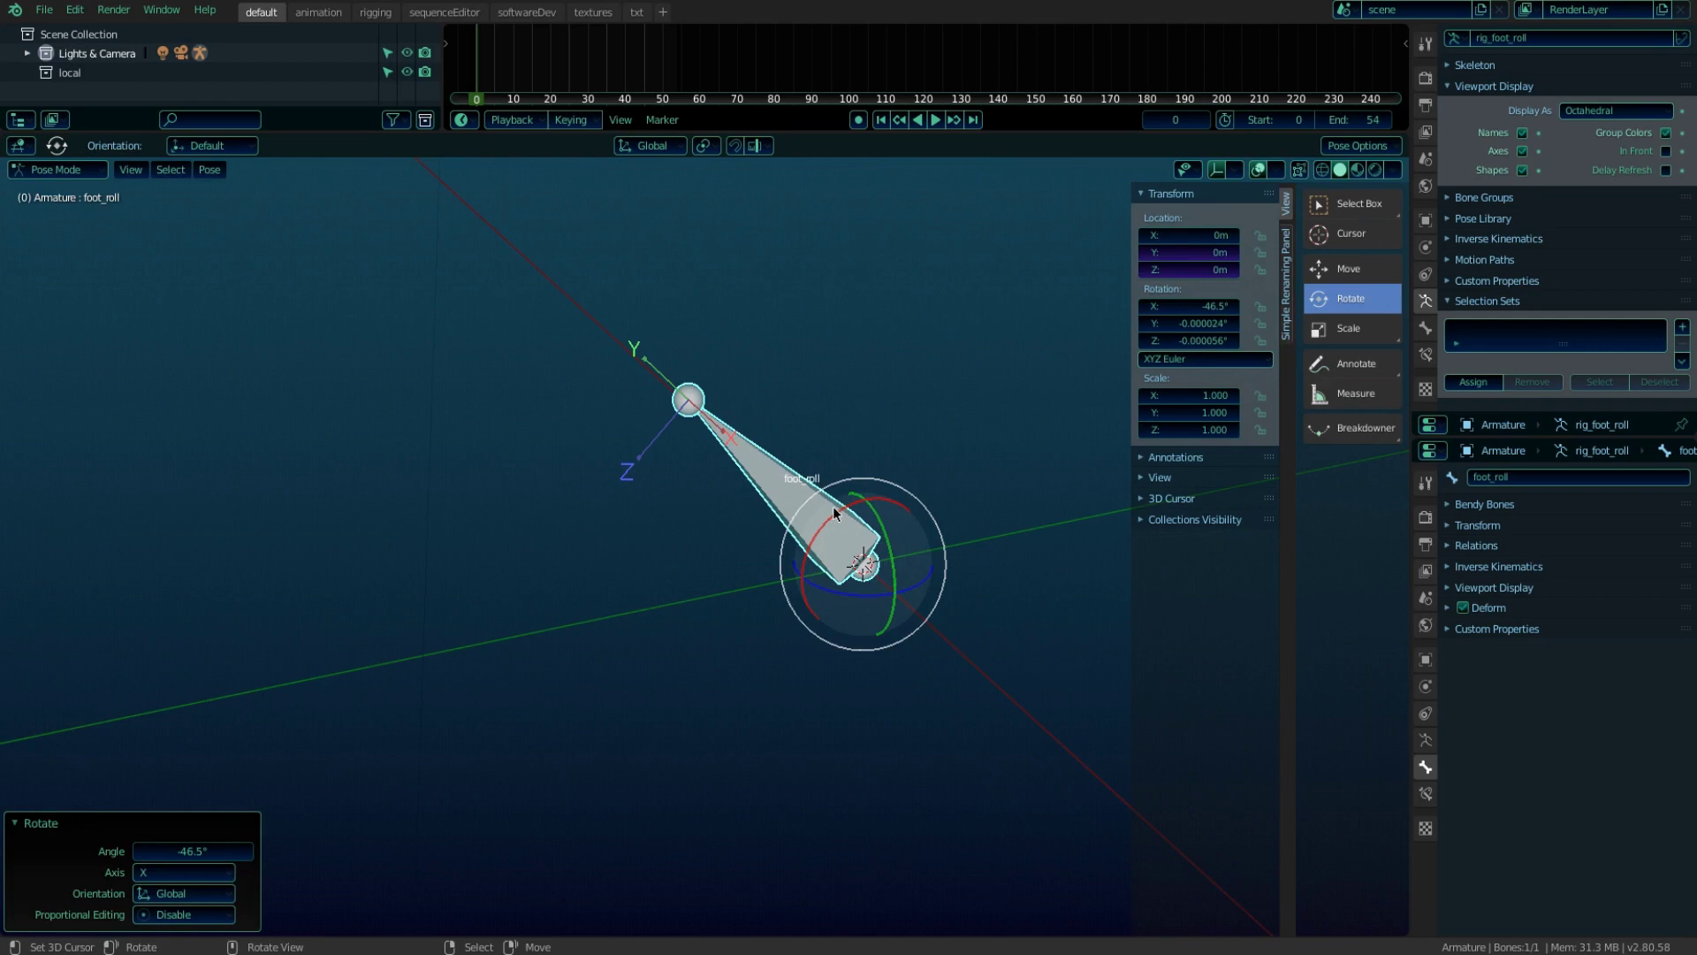
{"action": "left_click_drag", "start_coordinate": [832, 506], "coordinate": [792, 665]}
Cancel the test roll and re-enter the rotX path in the Y location driver
{"action": "key", "text": "Escape"}
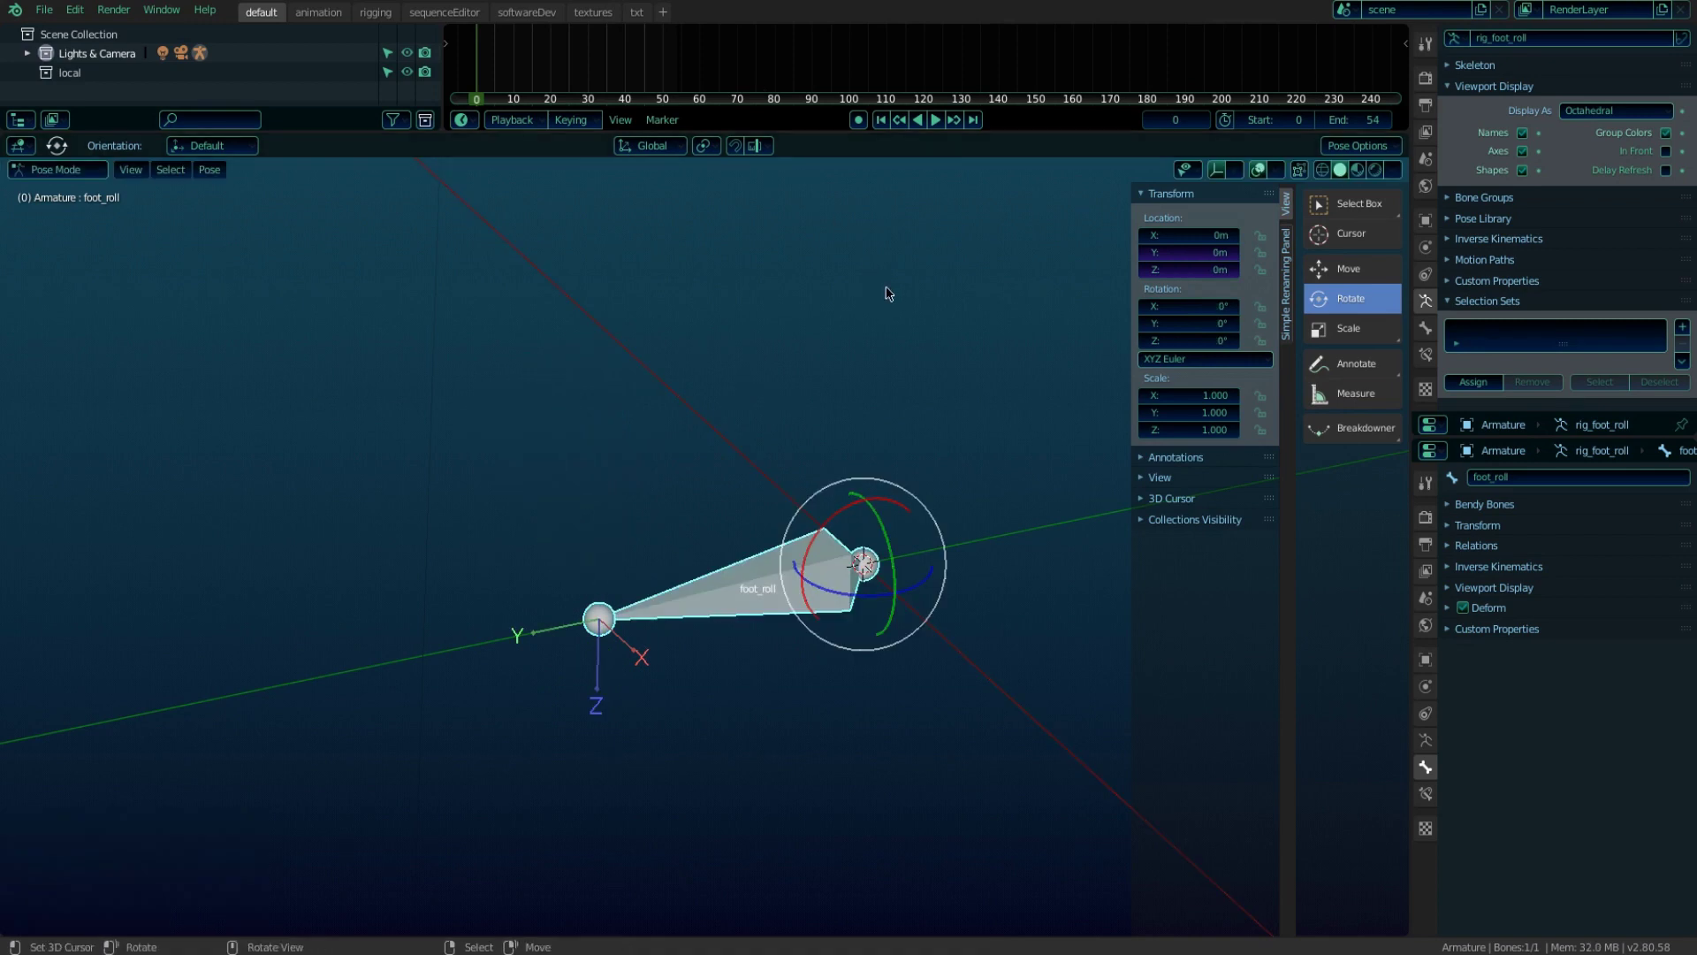
{"action": "right_click", "coordinate": [1189, 253]}
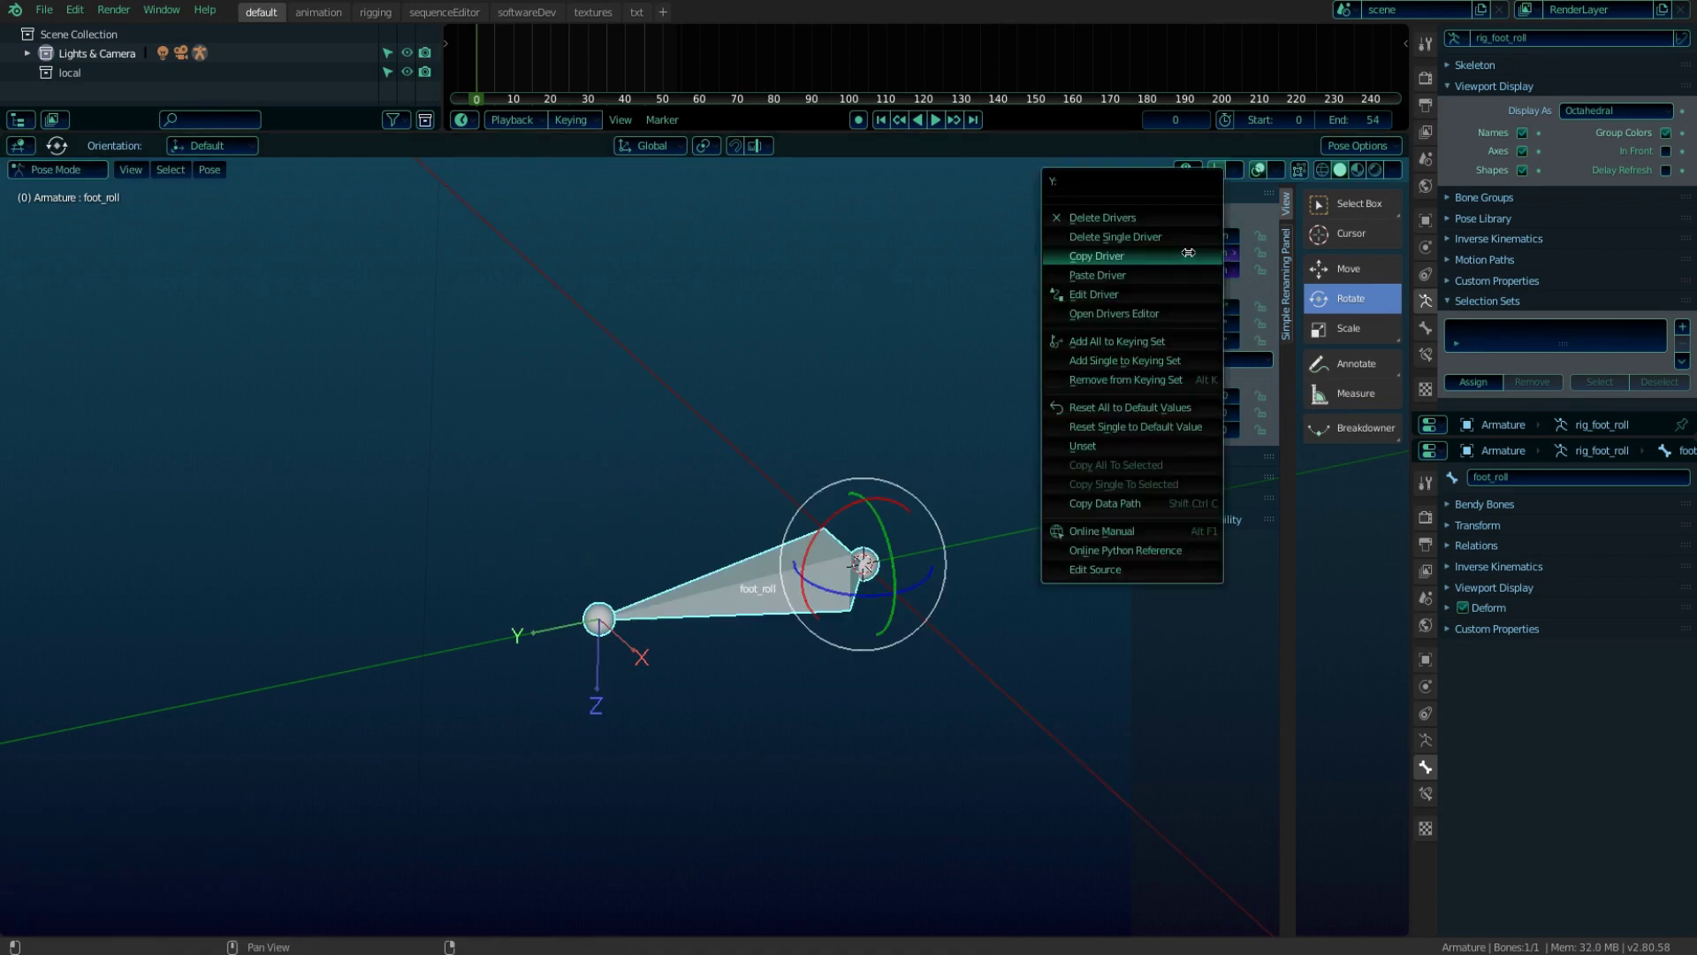
{"action": "left_click", "coordinate": [1174, 294]}
{"action": "left_click", "coordinate": [1185, 514]}
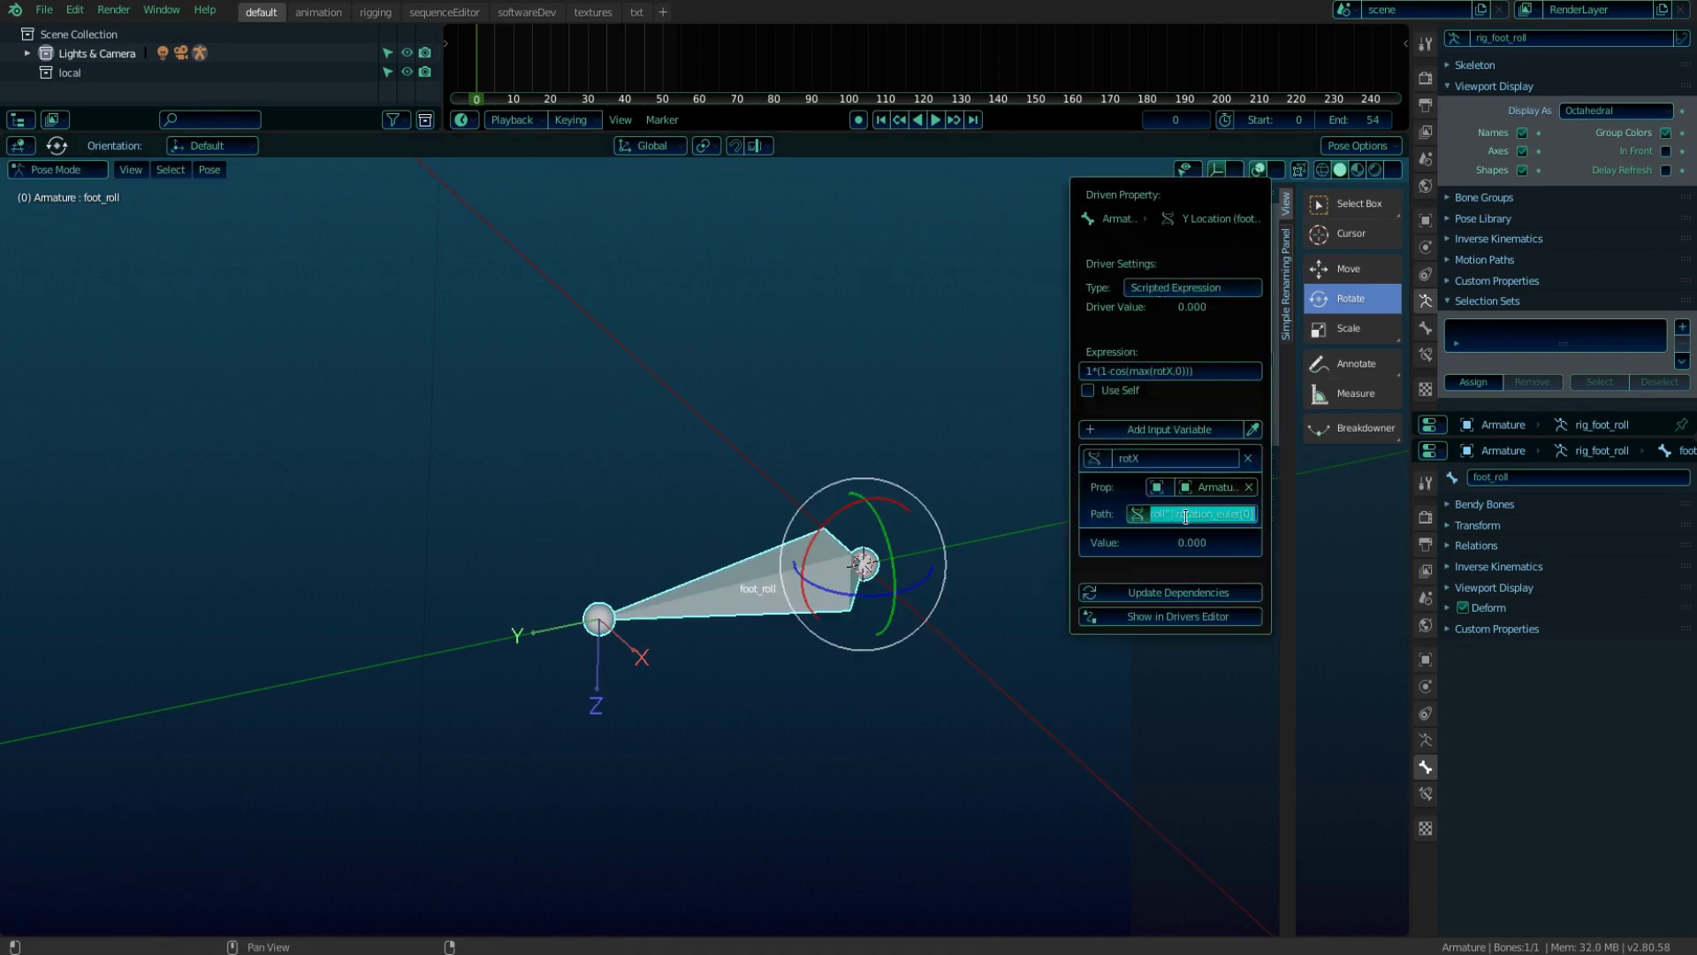
{"action": "key", "text": "End"}
{"action": "key", "text": "Return"}
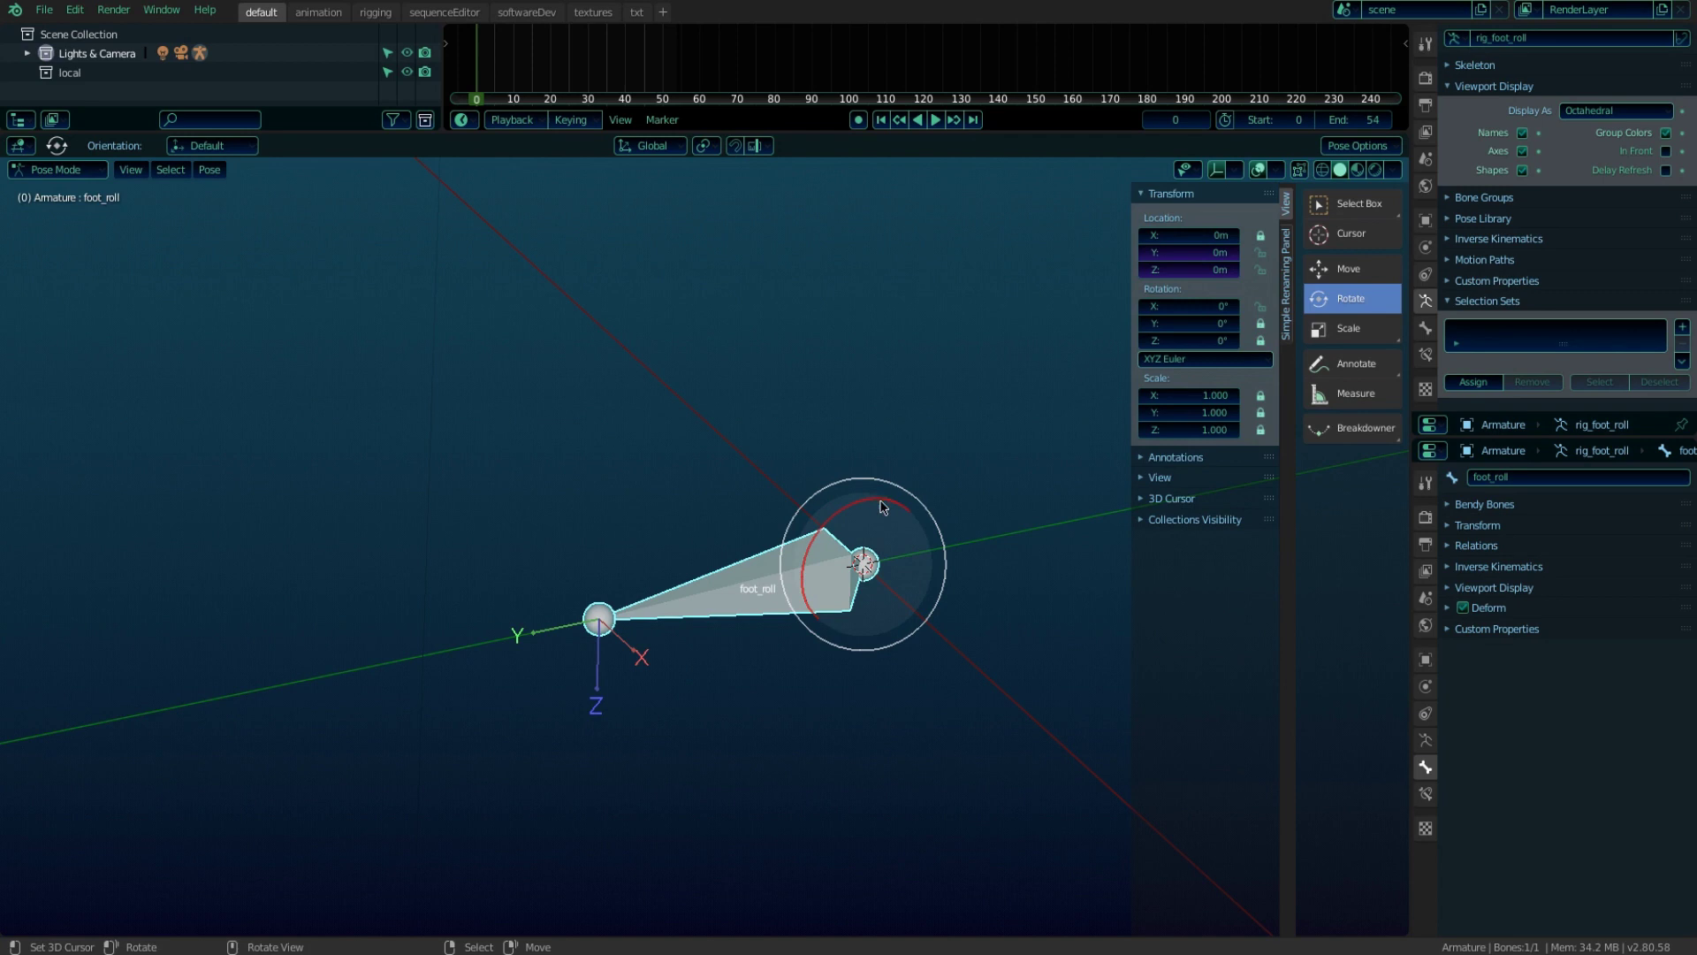
Test-roll foot_roll on X, undo it, and re-centre the bone in view
{"action": "mouse_move", "coordinate": [877, 507]}
{"action": "left_mouse_down"}
{"action": "mouse_move", "coordinate": [641, 547]}
{"action": "mouse_move", "coordinate": [787, 770]}
{"action": "mouse_move", "coordinate": [1041, 692]}
{"action": "mouse_move", "coordinate": [1076, 395]}
{"action": "mouse_move", "coordinate": [795, 382]}
{"action": "mouse_move", "coordinate": [720, 599]}
{"action": "mouse_move", "coordinate": [931, 731]}
{"action": "mouse_move", "coordinate": [1126, 647]}
{"action": "mouse_move", "coordinate": [1087, 425]}
{"action": "mouse_move", "coordinate": [902, 424]}
{"action": "mouse_move", "coordinate": [852, 502]}
{"action": "left_mouse_up"}
{"action": "key", "text": "ctrl+z"}
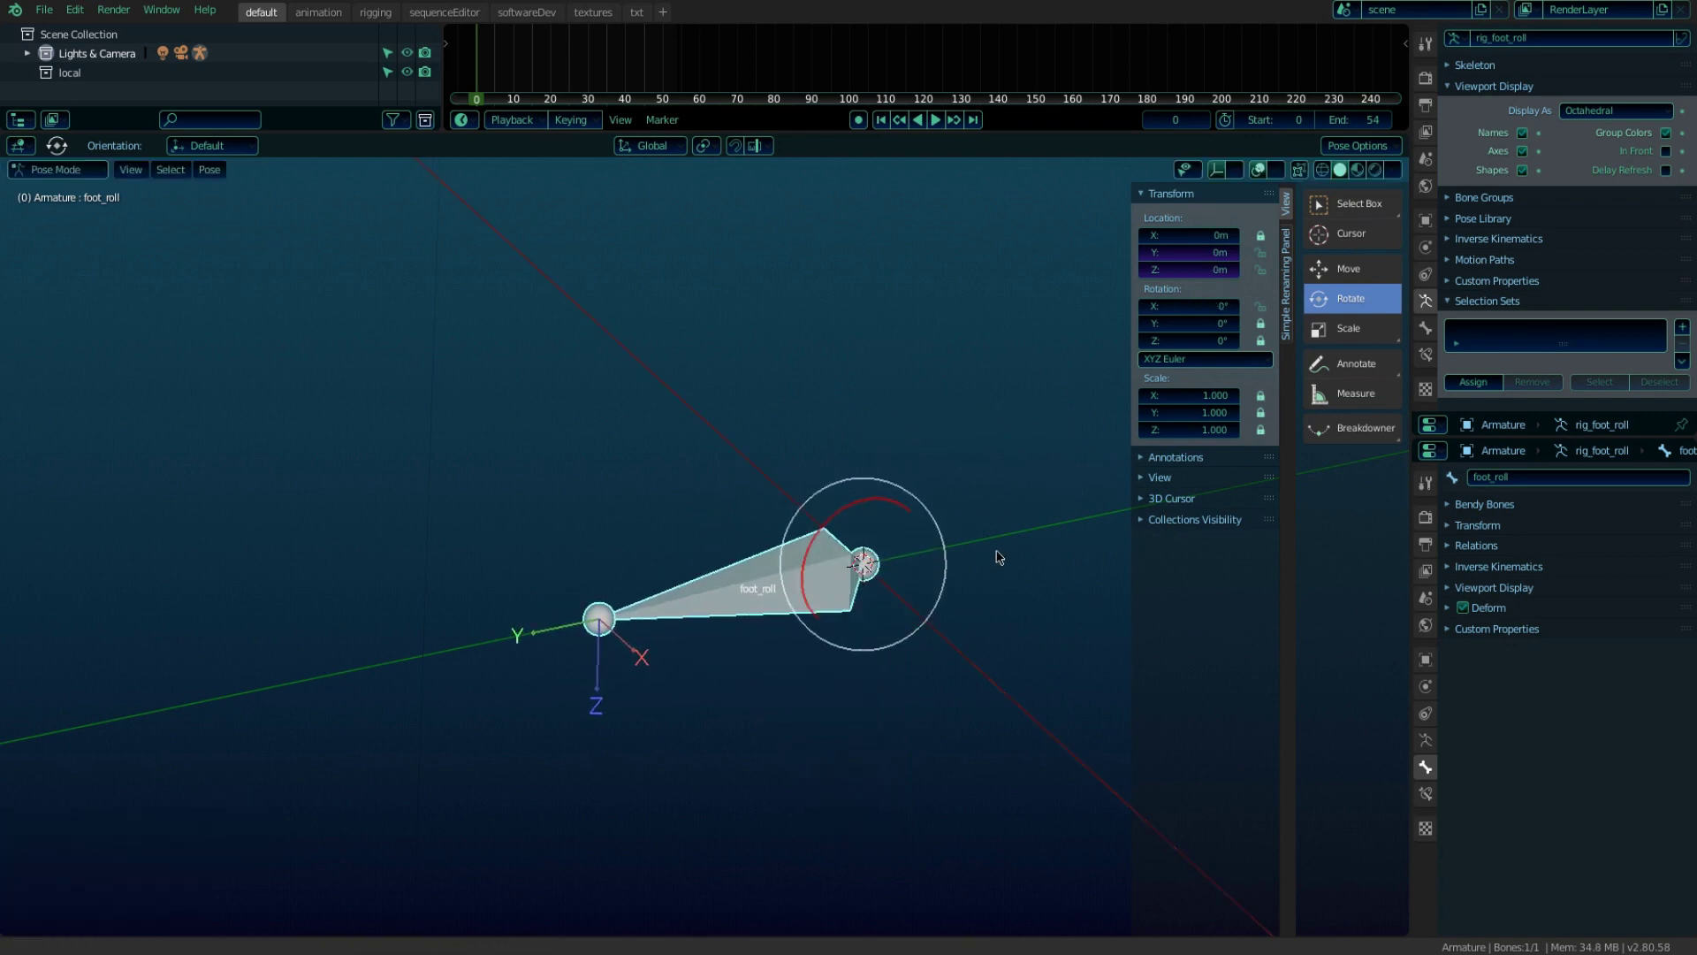
{"action": "middle_click_drag", "start_coordinate": [996, 557], "coordinate": [777, 475], "text": "shift"}
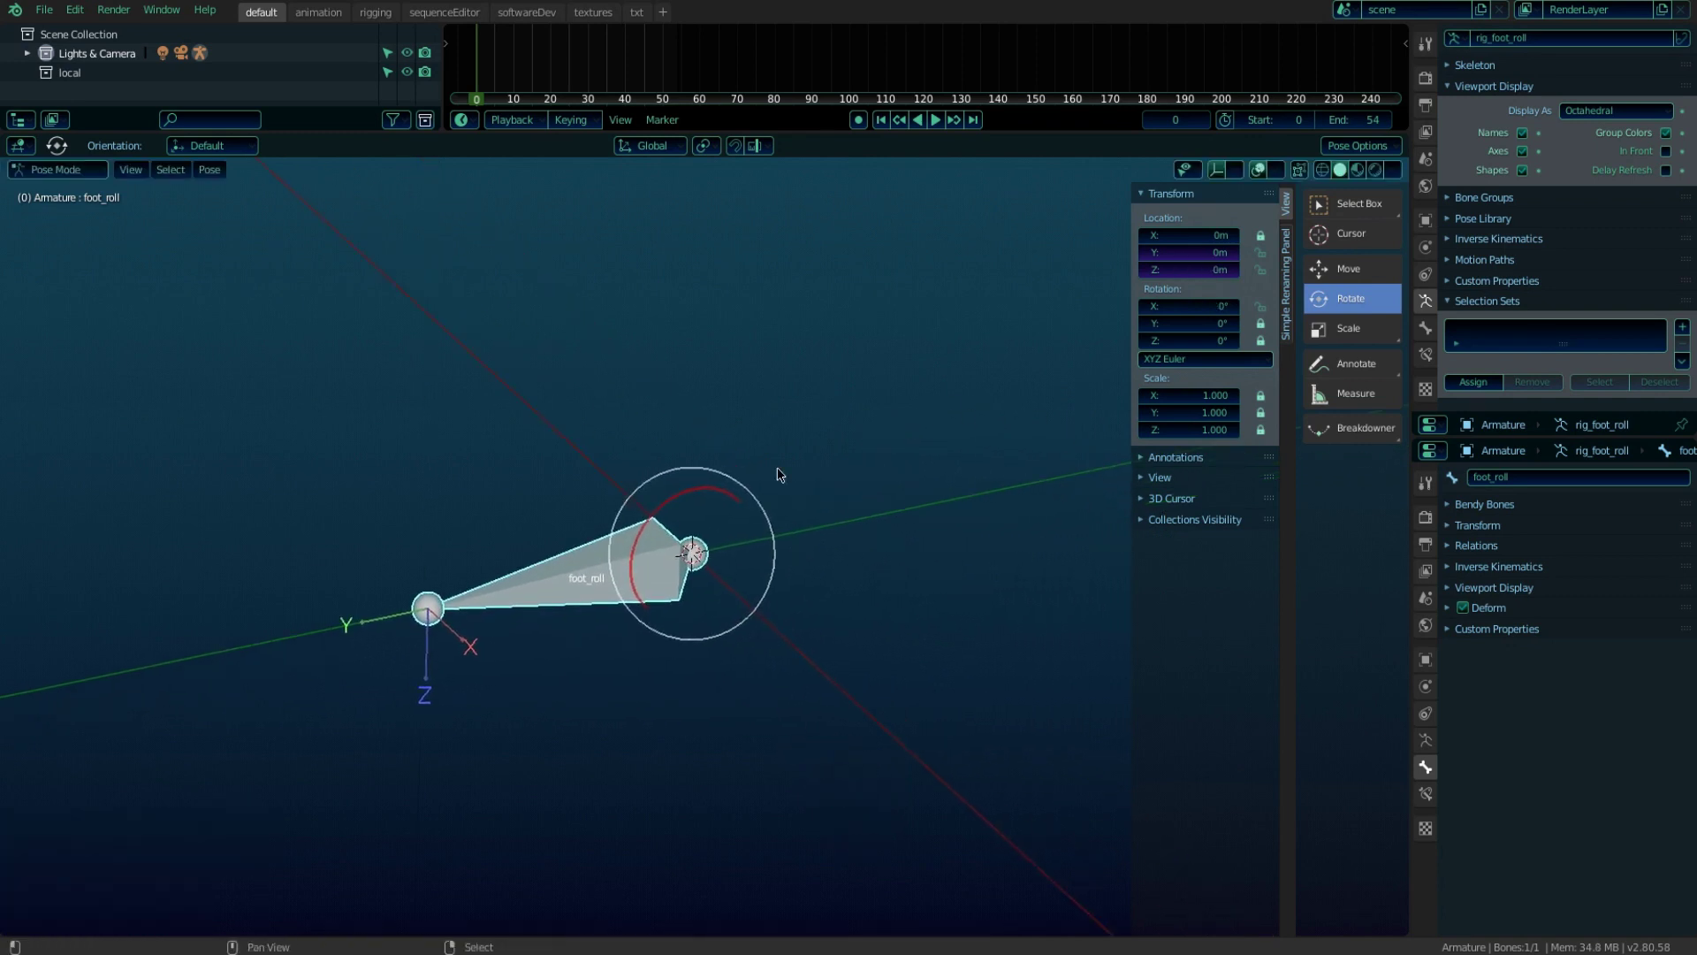
Keyframe foot_roll's X rotation at 0° on frame 0 and 360° on frame 51
{"action": "right_click", "coordinate": [1197, 309]}
{"action": "left_click", "coordinate": [1175, 321]}
{"action": "left_click_drag", "start_coordinate": [698, 71], "coordinate": [666, 71]}
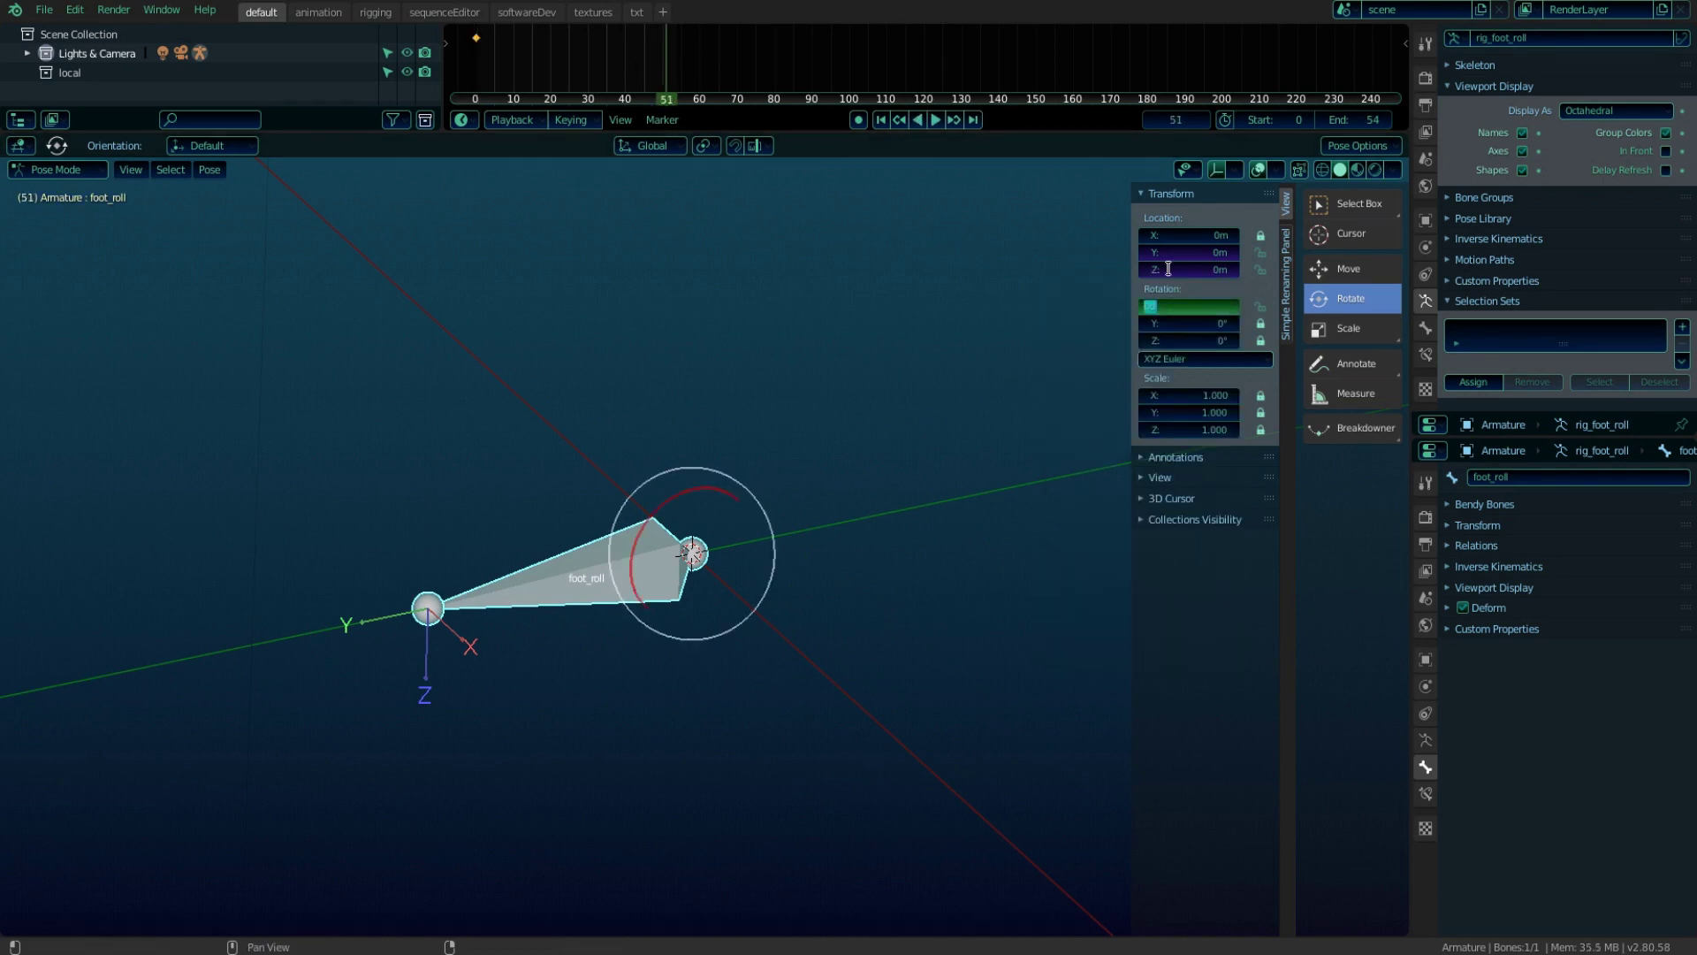
{"action": "double_click", "coordinate": [1192, 307]}
{"action": "type", "text": "360"}
{"action": "key", "text": "Return"}
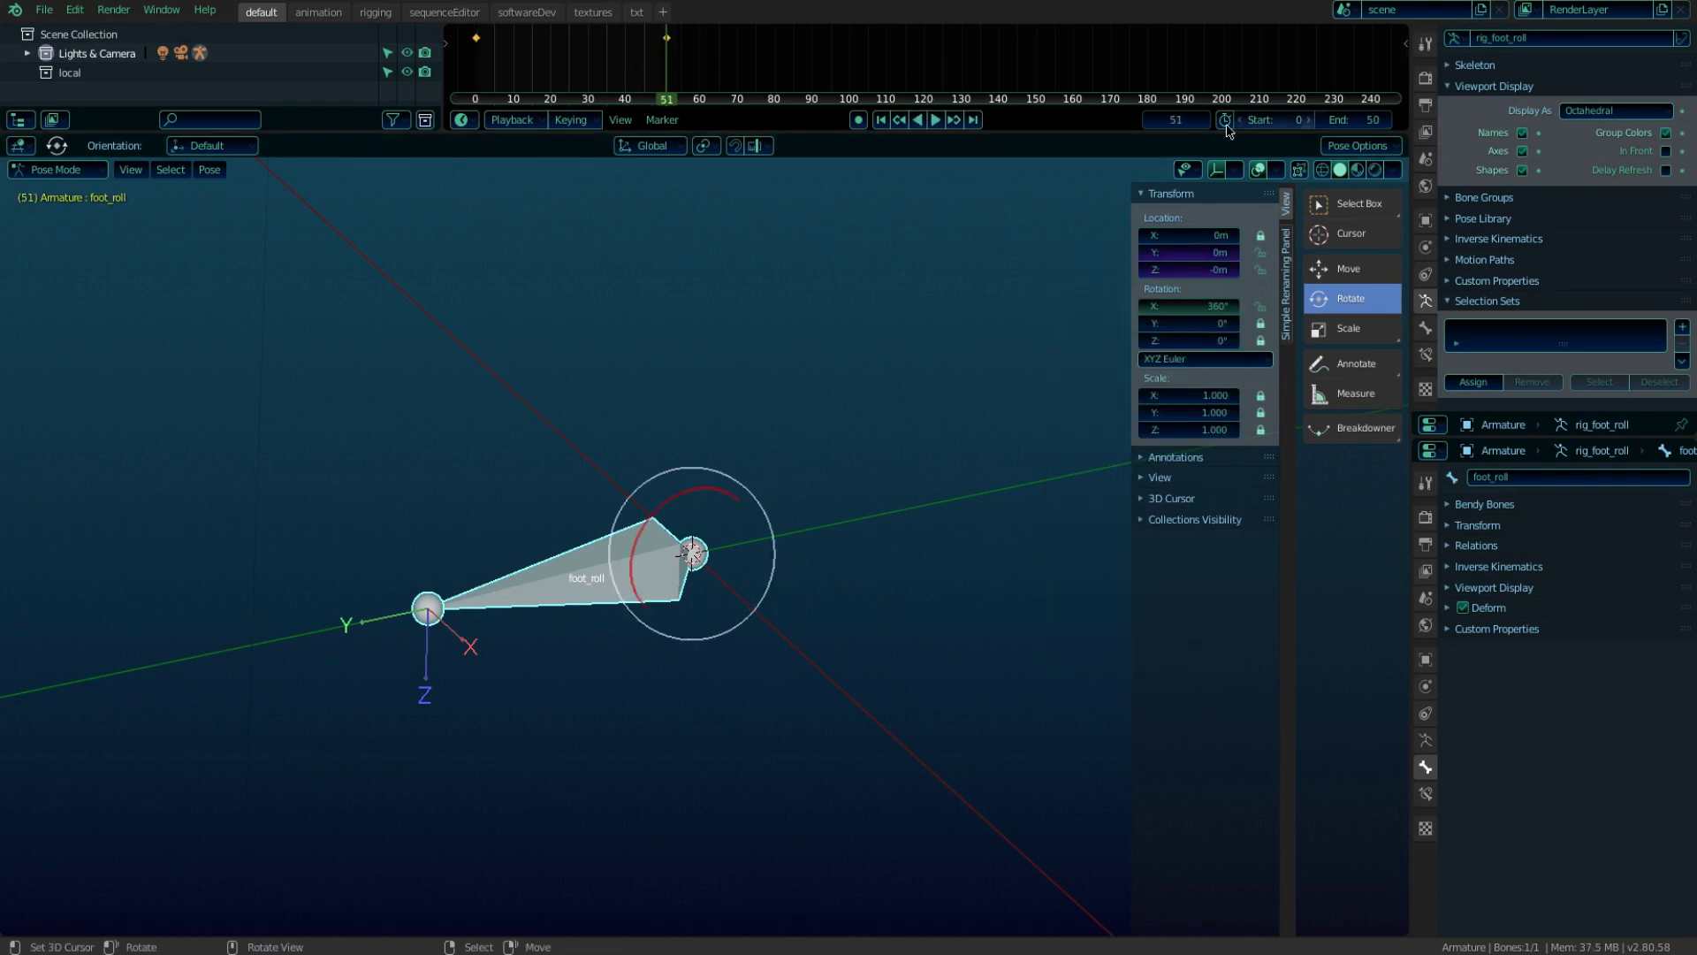